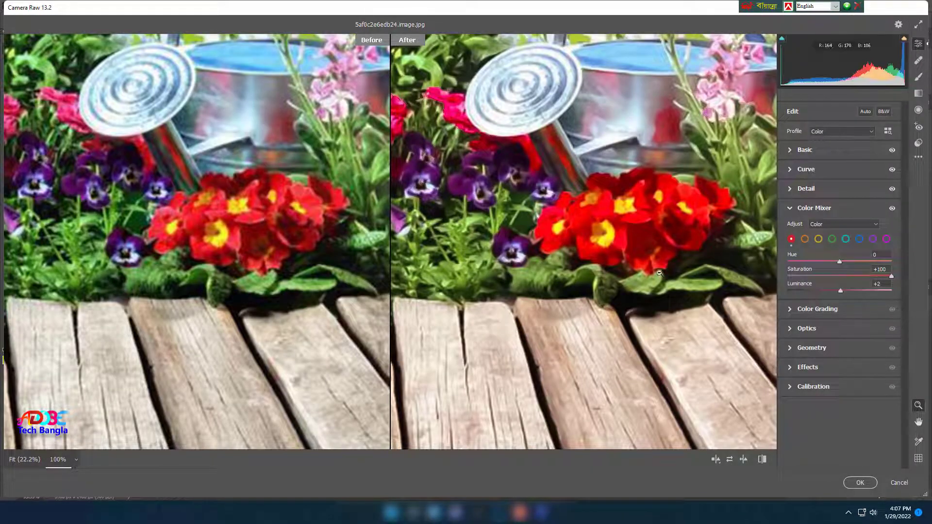
Step: Set the Reds Hue to -29 in the Color Mixer and check the red flowers at 100% zoom
{"action": "mouse_move", "coordinate": [840, 261]}
{"action": "left_mouse_down"}
{"action": "mouse_move", "coordinate": [738, 270]}
{"action": "mouse_move", "coordinate": [823, 264]}
{"action": "left_mouse_up"}
{"action": "key", "text": "ctrl+0"}
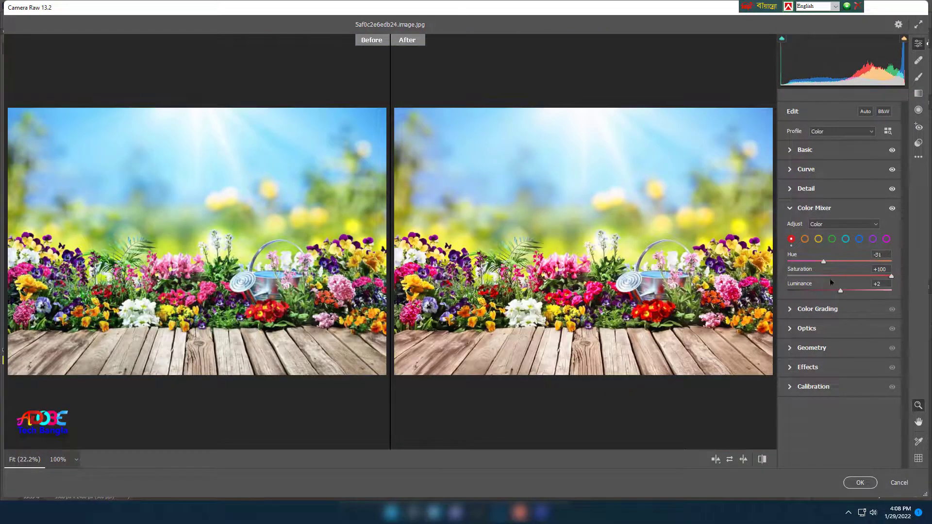
{"action": "left_click", "coordinate": [539, 303]}
{"action": "key", "text": "space"}
{"action": "left_click_drag", "start_coordinate": [725, 297], "coordinate": [668, 307]}
{"action": "left_click_drag", "start_coordinate": [824, 262], "coordinate": [824, 298]}
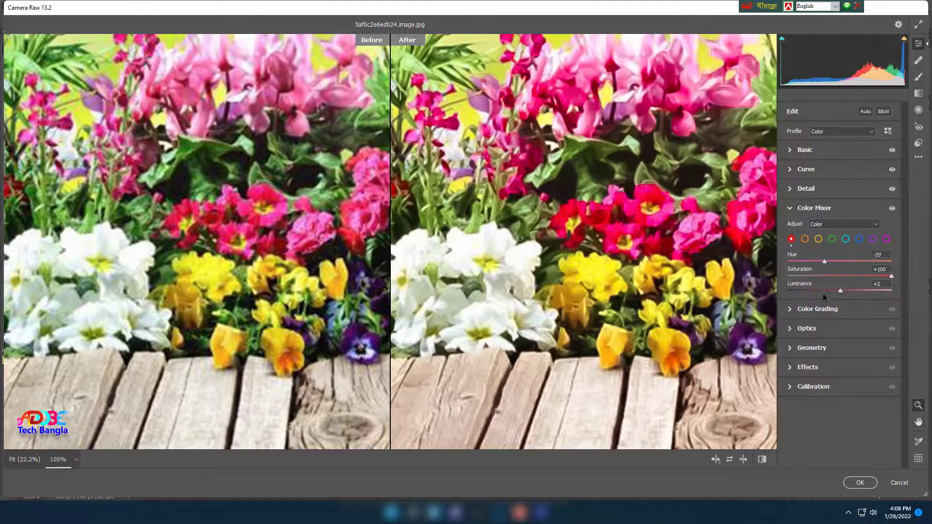
{"action": "left_click", "coordinate": [573, 318]}
{"action": "left_click", "coordinate": [559, 325]}
{"action": "left_click_drag", "start_coordinate": [559, 325], "coordinate": [612, 343]}
Step: Shift the Oranges in the Color Mixer to a Hue of -100 and a Saturation of -1
{"action": "left_click", "coordinate": [805, 239]}
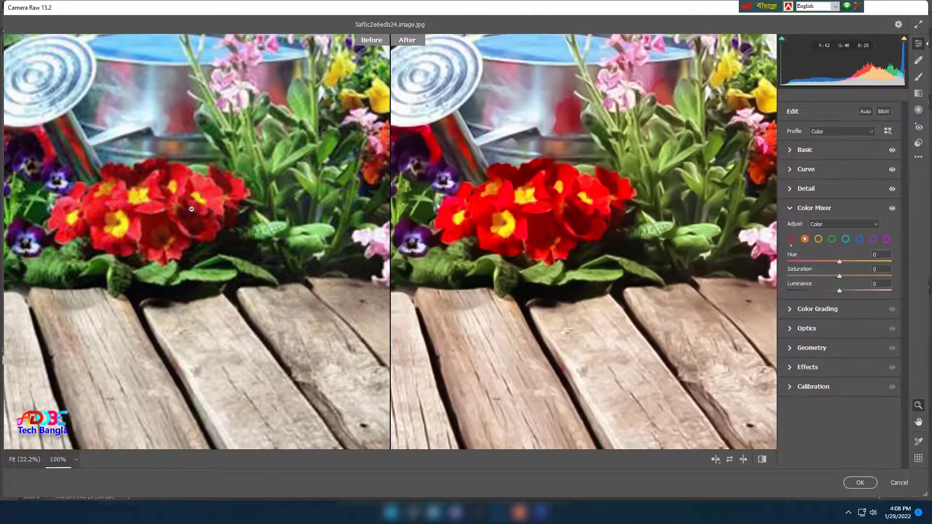
{"action": "left_click", "coordinate": [191, 209]}
{"action": "left_click_drag", "start_coordinate": [840, 277], "coordinate": [788, 262]}
{"action": "left_click", "coordinate": [484, 318]}
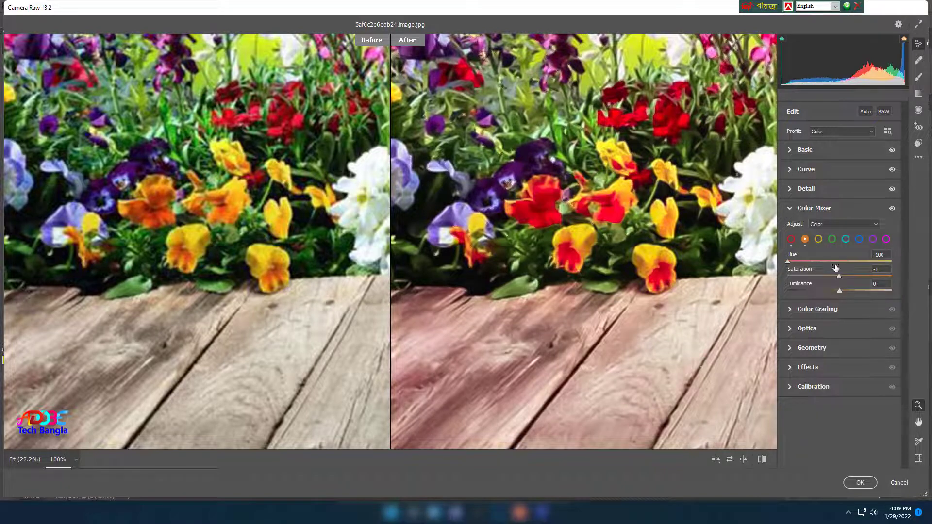
Step: Remove the yellow color from the photo by setting the Yellows Saturation to -100
{"action": "left_click", "coordinate": [636, 243]}
{"action": "left_click", "coordinate": [818, 239]}
{"action": "left_click", "coordinate": [648, 273]}
{"action": "left_click_drag", "start_coordinate": [839, 277], "coordinate": [765, 289]}
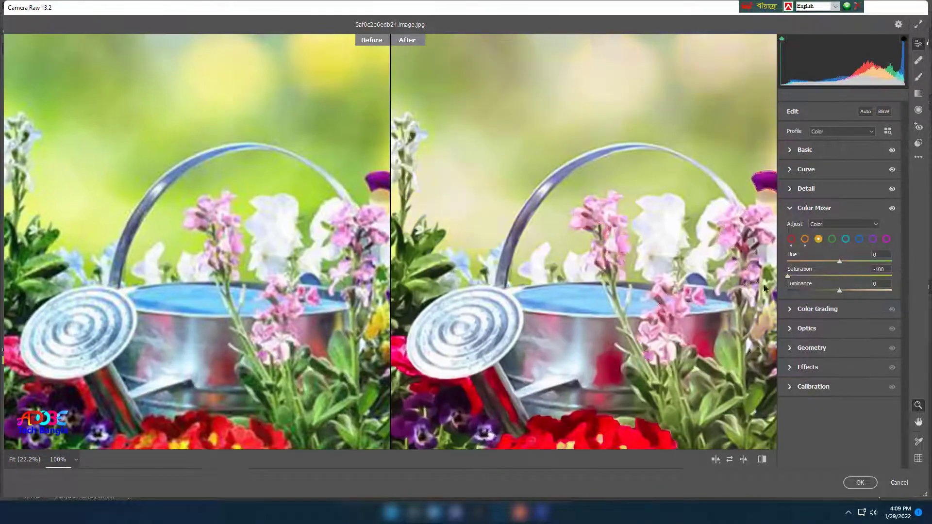
{"action": "left_click", "coordinate": [766, 289]}
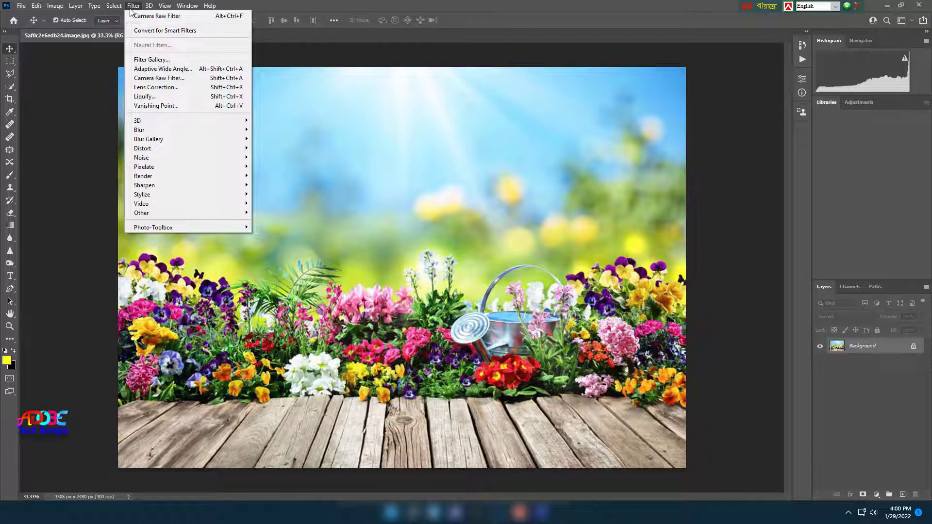
Step: Open the flower photo in the Camera Raw Filter with the Basic adjustments expanded
{"action": "left_click", "coordinate": [175, 80]}
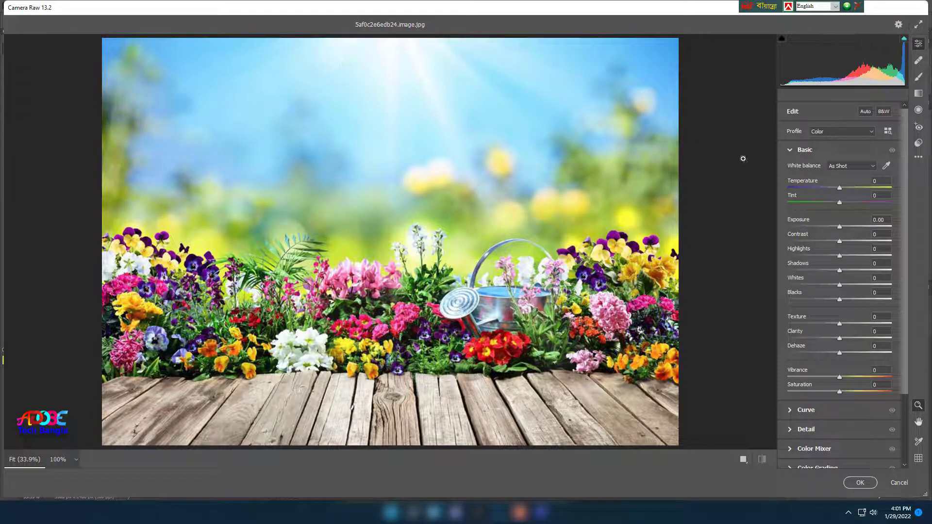
{"action": "left_click", "coordinate": [794, 154]}
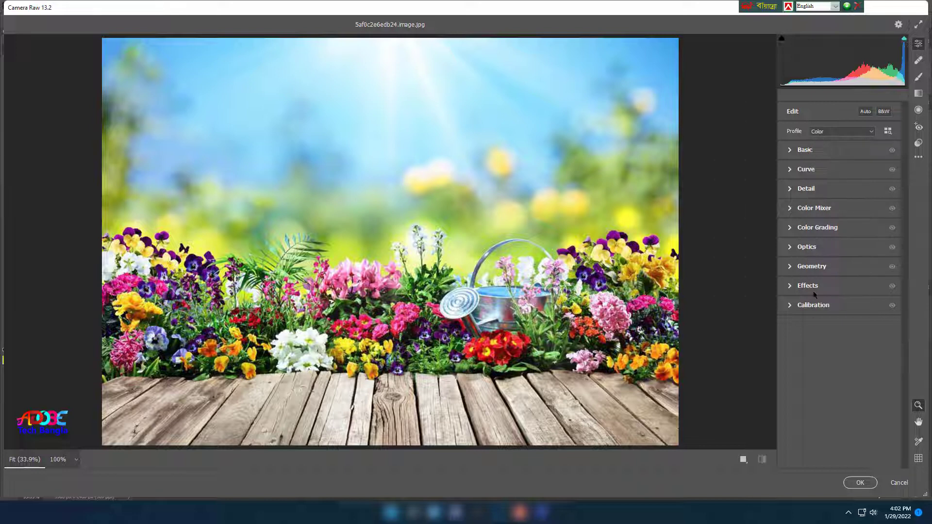
{"action": "left_click", "coordinate": [791, 155]}
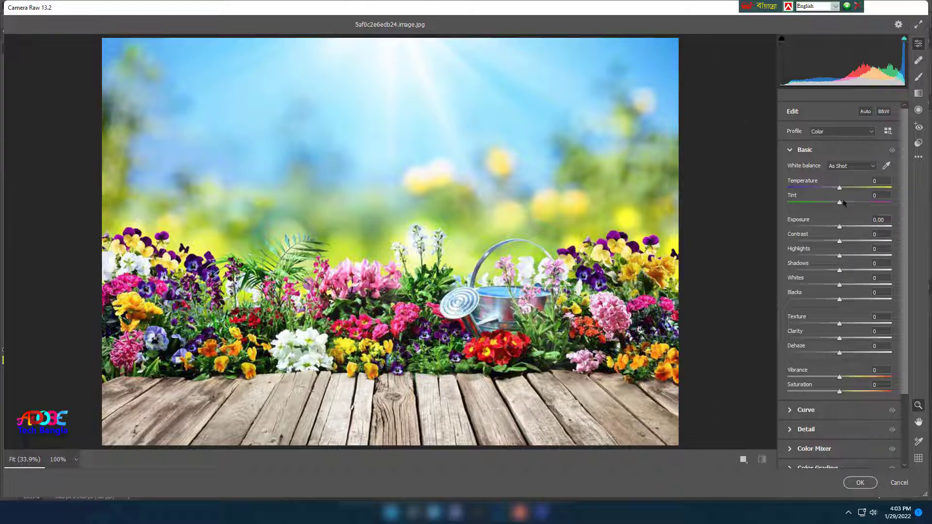
Step: Reset the Temperature to 0 and show the before and after versions side by side
{"action": "left_click_drag", "start_coordinate": [839, 187], "coordinate": [838, 190]}
{"action": "double_click", "coordinate": [838, 189]}
{"action": "left_click", "coordinate": [762, 461]}
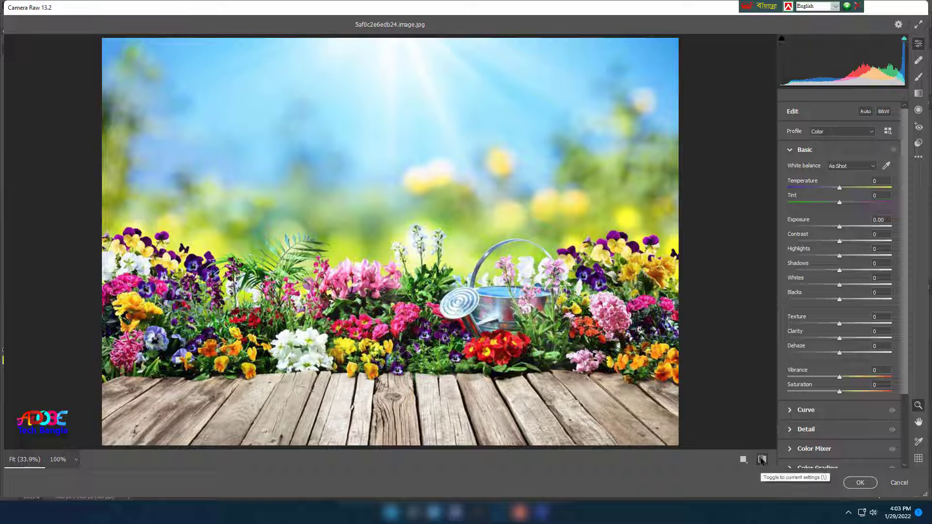
{"action": "left_click", "coordinate": [746, 460]}
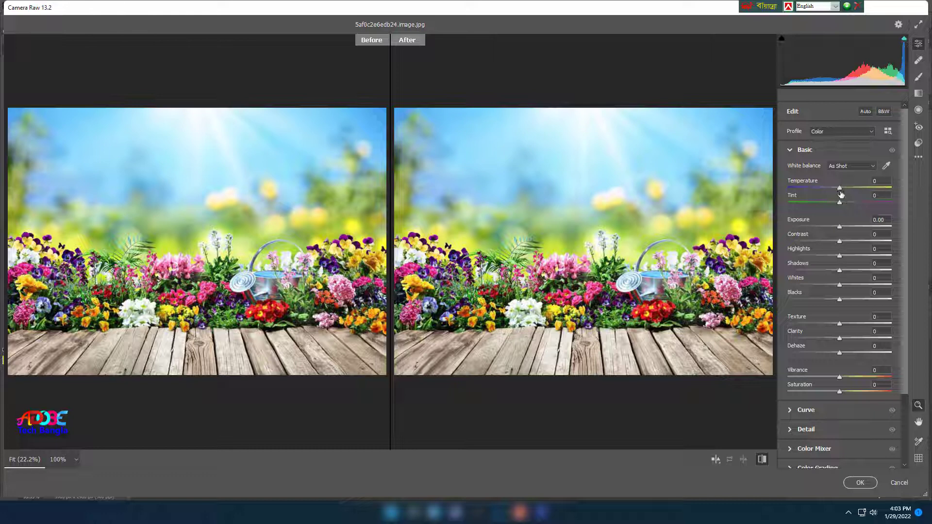
Step: Warm the photo slightly by setting Temperature to +4 and Tint to +3
{"action": "mouse_move", "coordinate": [839, 191]}
{"action": "left_mouse_down"}
{"action": "mouse_move", "coordinate": [849, 188]}
{"action": "mouse_move", "coordinate": [840, 197]}
{"action": "left_mouse_up"}
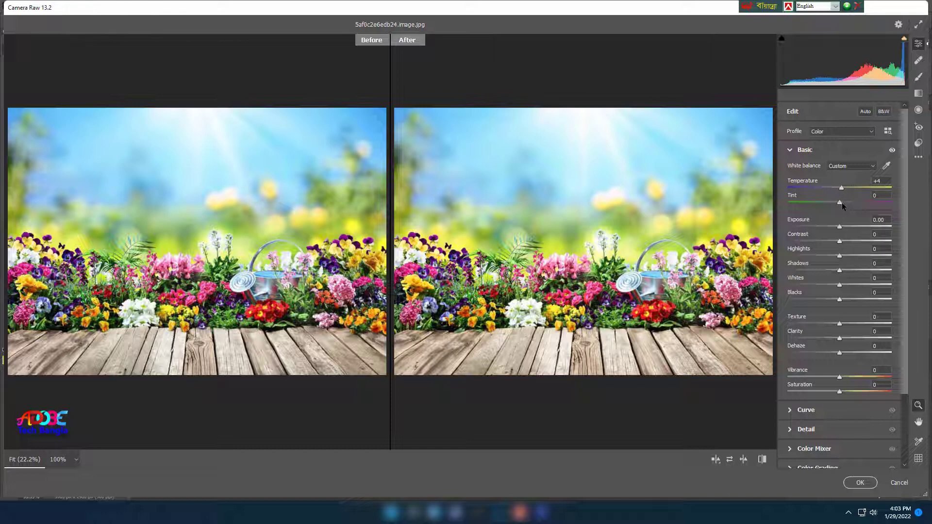
{"action": "mouse_move", "coordinate": [841, 203]}
{"action": "left_mouse_down"}
{"action": "mouse_move", "coordinate": [867, 203]}
{"action": "mouse_move", "coordinate": [842, 203]}
{"action": "left_mouse_up"}
Step: Try the Texture extremes of -100 and +100 while comparing the flowers and watering can up close
{"action": "scroll", "coordinate": [837, 360], "scroll_direction": "down", "scroll_amount": 2}
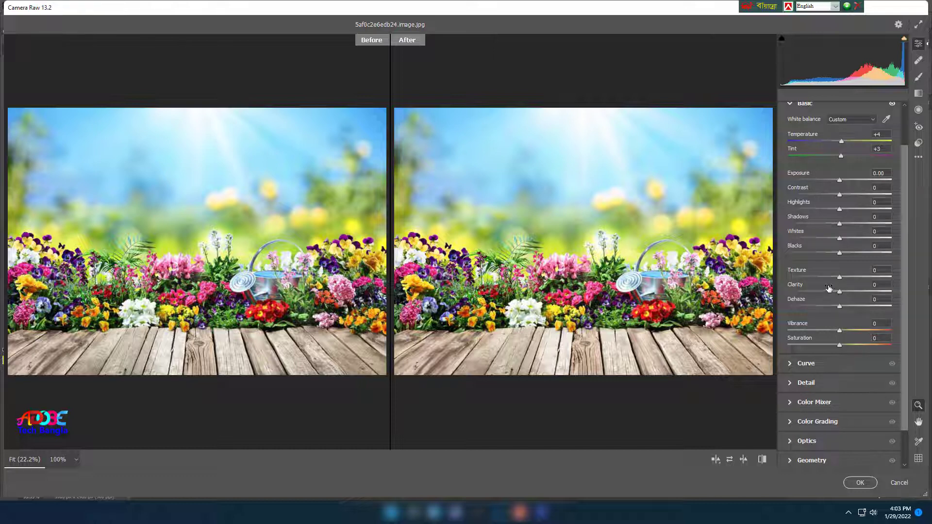
{"action": "left_click_drag", "start_coordinate": [839, 281], "coordinate": [786, 334]}
{"action": "left_click_drag", "start_coordinate": [788, 277], "coordinate": [914, 294]}
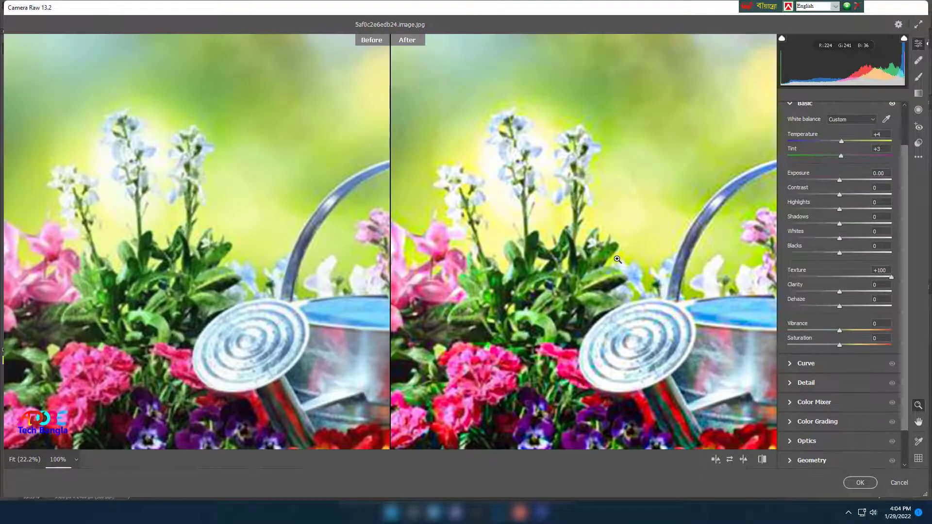
{"action": "left_click", "coordinate": [620, 260]}
{"action": "left_click_drag", "start_coordinate": [891, 278], "coordinate": [735, 293]}
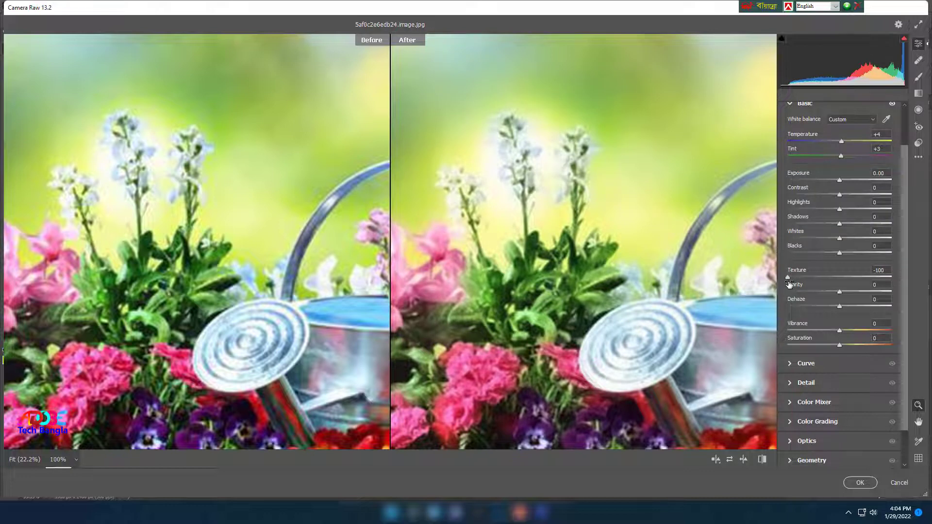
{"action": "left_click_drag", "start_coordinate": [787, 277], "coordinate": [891, 281]}
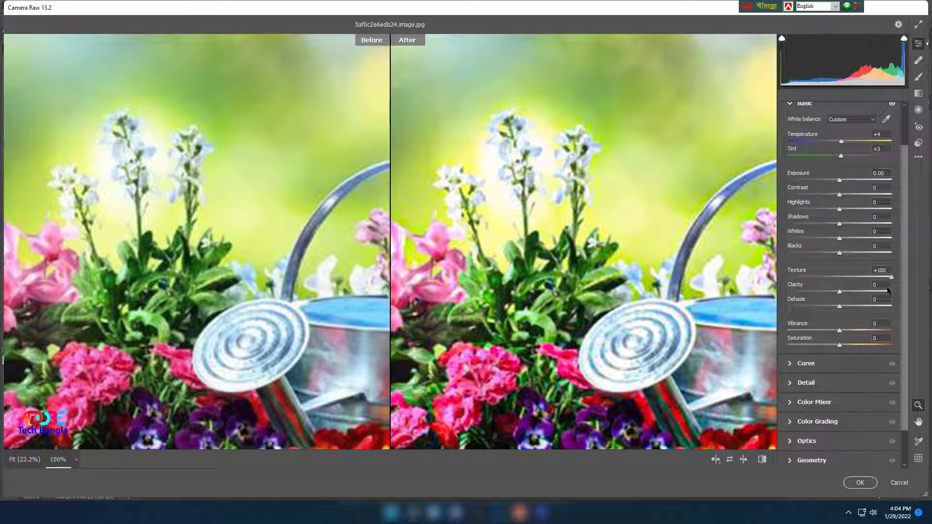
Step: Set both Texture and Clarity to -3 and collapse the Basic adjustments
{"action": "left_click_drag", "start_coordinate": [891, 279], "coordinate": [838, 292]}
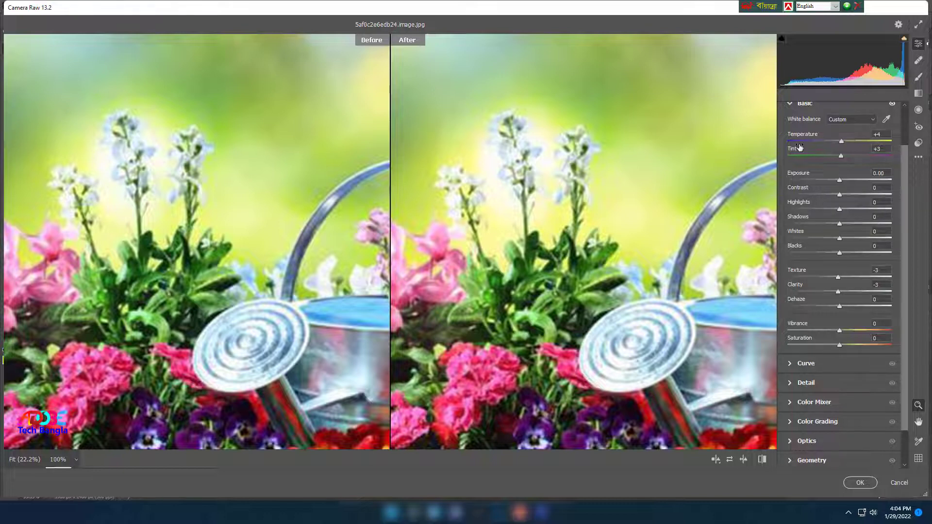
{"action": "scroll", "coordinate": [800, 147], "scroll_direction": "up", "scroll_amount": 1}
{"action": "left_click", "coordinate": [790, 128]}
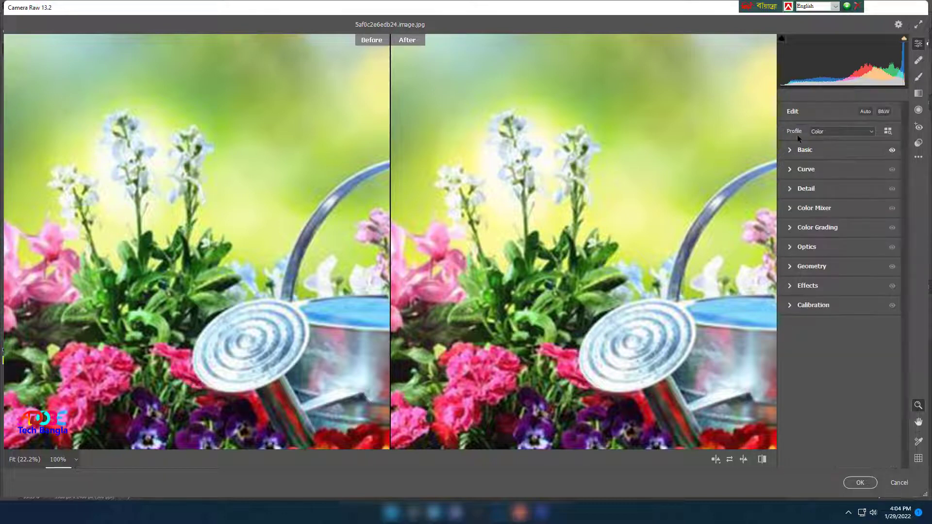
Step: Add a midpoint to the main point curve with input 123 and output 119
{"action": "left_click", "coordinate": [790, 169]}
{"action": "left_click", "coordinate": [839, 254]}
{"action": "mouse_move", "coordinate": [838, 254]}
{"action": "left_mouse_down"}
{"action": "mouse_move", "coordinate": [820, 242]}
{"action": "mouse_move", "coordinate": [838, 256]}
{"action": "left_mouse_up"}
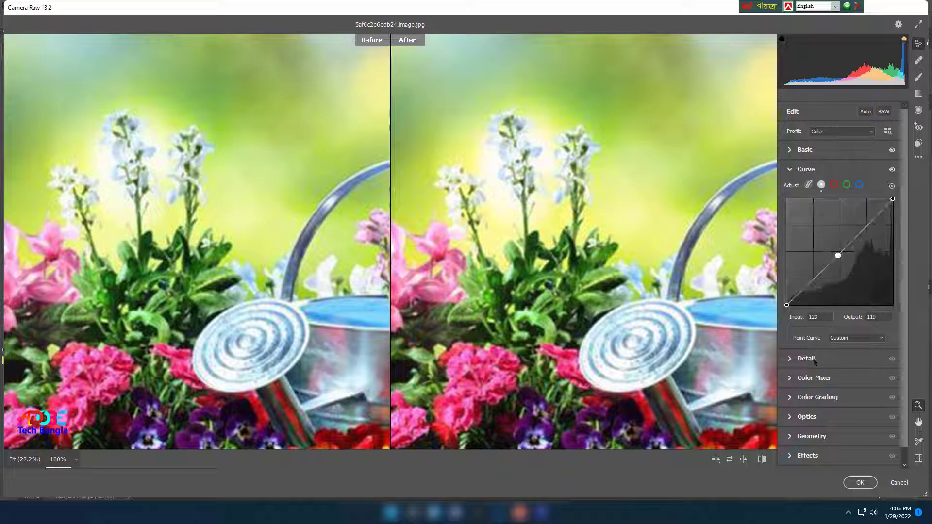
{"action": "left_click", "coordinate": [790, 170]}
{"action": "left_click", "coordinate": [790, 170]}
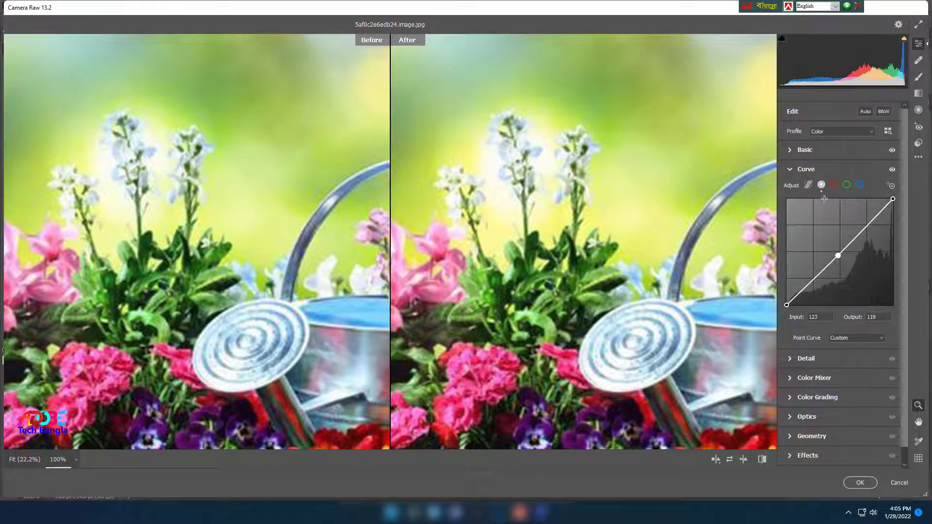
Step: Add a point to the red channel curve with input 112 and output 119, and collapse the Curve adjustments
{"action": "left_click", "coordinate": [834, 185]}
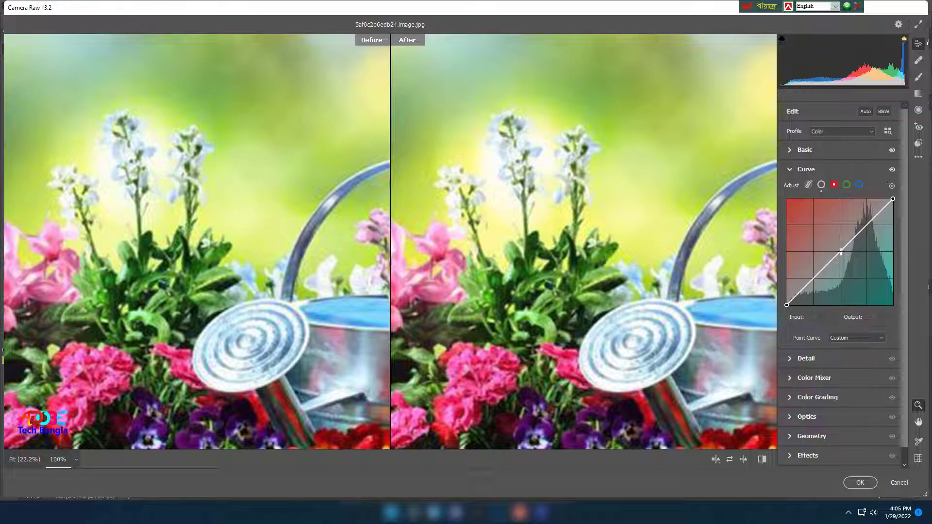
{"action": "mouse_move", "coordinate": [841, 251]}
{"action": "left_mouse_down"}
{"action": "mouse_move", "coordinate": [812, 239]}
{"action": "mouse_move", "coordinate": [828, 237]}
{"action": "mouse_move", "coordinate": [843, 250]}
{"action": "mouse_move", "coordinate": [804, 244]}
{"action": "mouse_move", "coordinate": [833, 256]}
{"action": "left_mouse_up"}
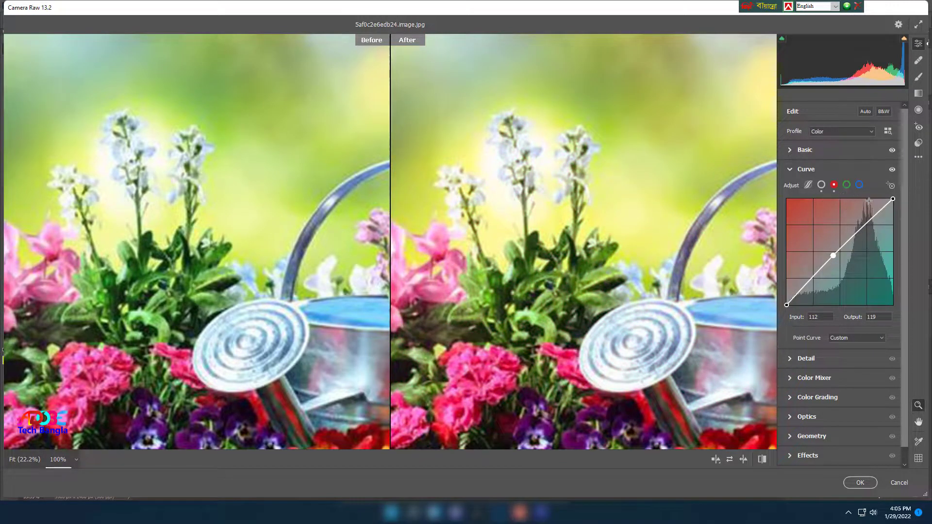
{"action": "left_click", "coordinate": [801, 169]}
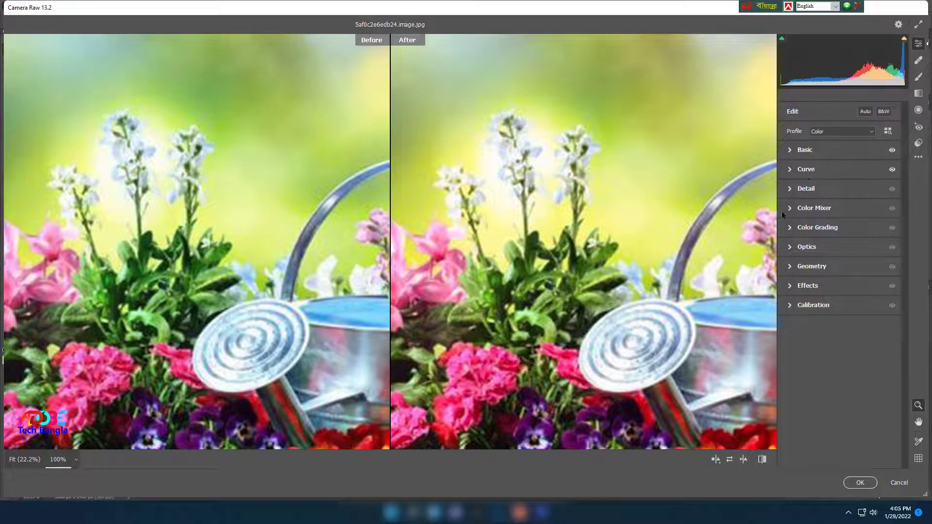
Step: Expand the Detail adjustments and set Sharpening to 118
{"action": "left_click", "coordinate": [791, 190]}
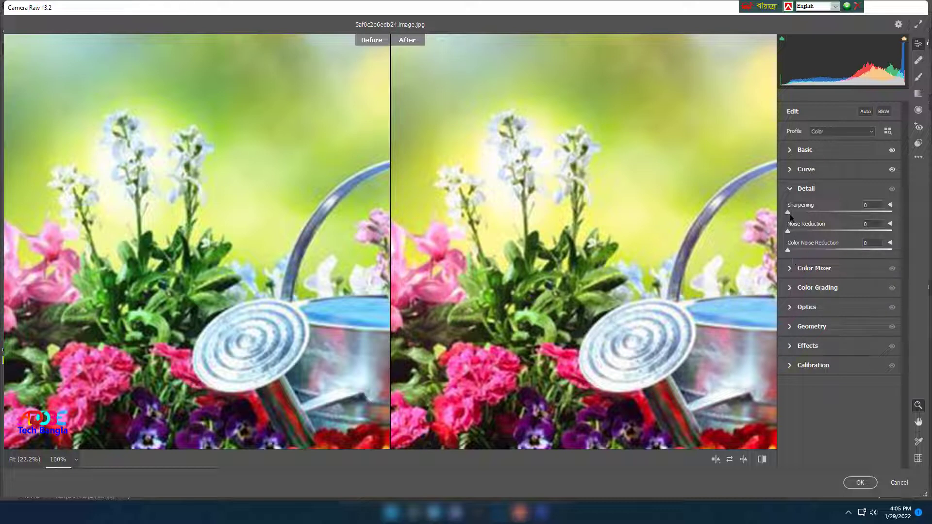
{"action": "left_click_drag", "start_coordinate": [787, 213], "coordinate": [853, 240]}
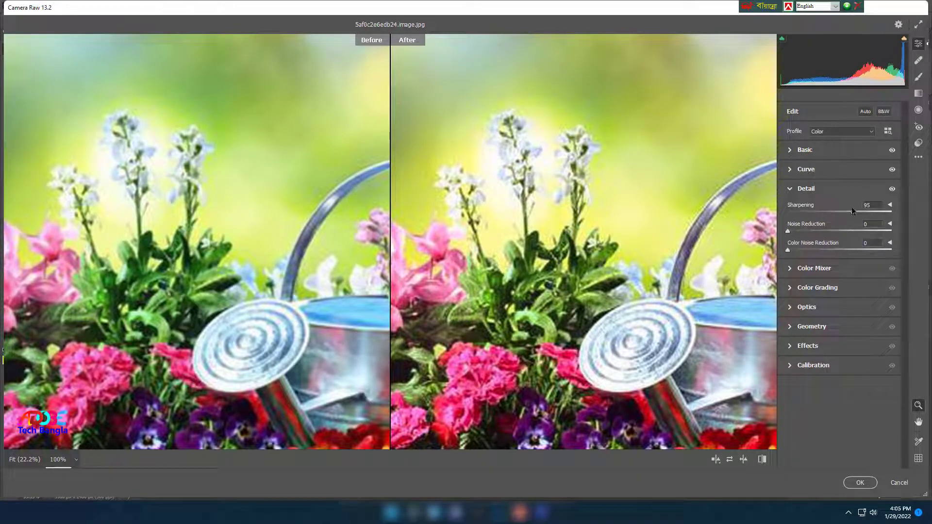
{"action": "left_click_drag", "start_coordinate": [847, 217], "coordinate": [869, 239]}
Step: Set Noise Reduction to 79 and Color Noise Reduction to 71, and collapse the Detail adjustments
{"action": "left_click_drag", "start_coordinate": [824, 240], "coordinate": [929, 249]}
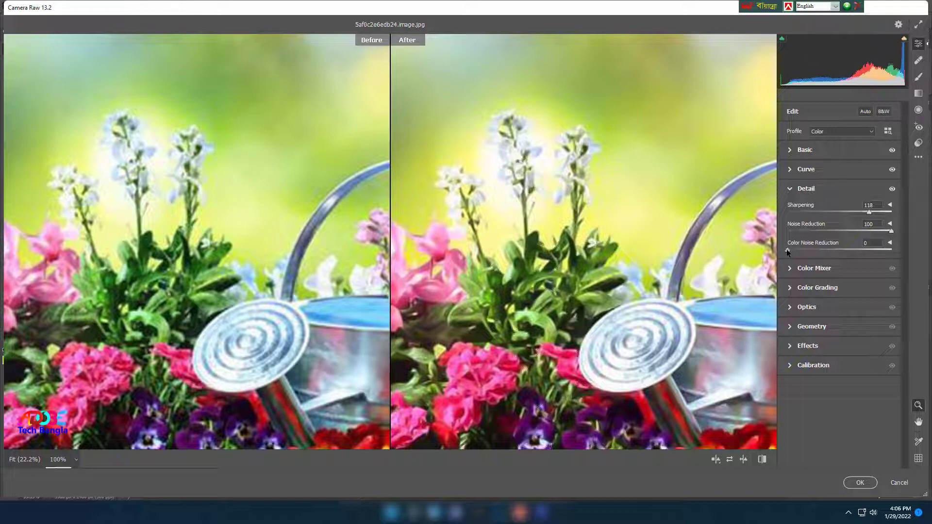
{"action": "left_click_drag", "start_coordinate": [787, 252], "coordinate": [862, 267]}
{"action": "left_click_drag", "start_coordinate": [890, 231], "coordinate": [870, 233]}
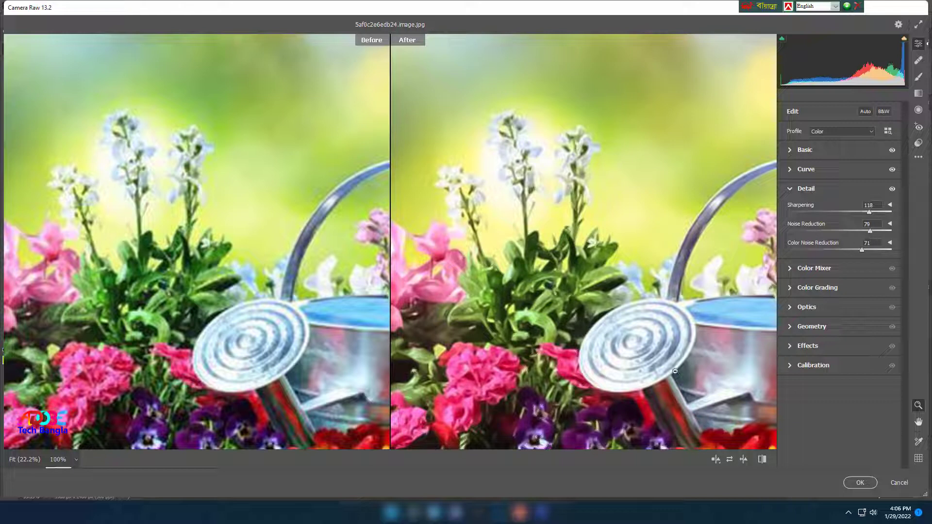
{"action": "left_click", "coordinate": [791, 190]}
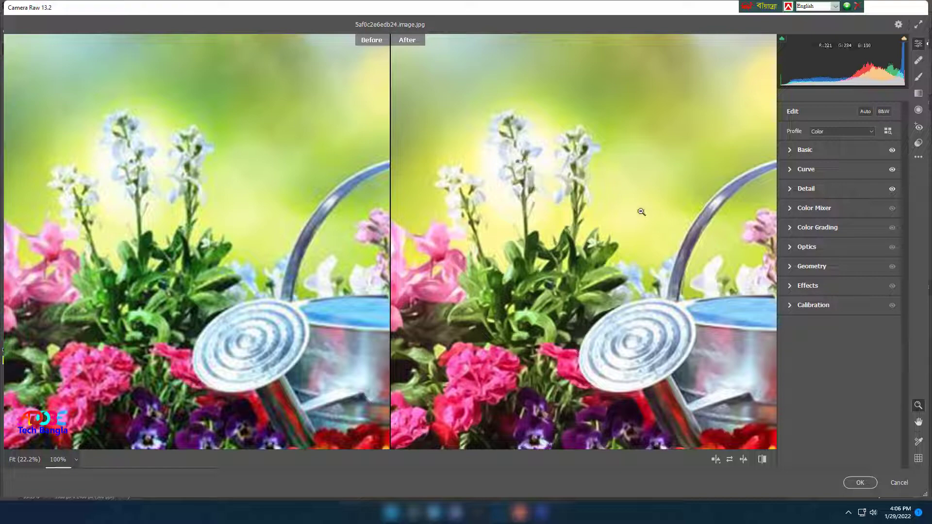
Step: Expand the Color Mixer with the whole photo in view, look at its HSL sliders, and return to Color mode
{"action": "left_click", "coordinate": [609, 285]}
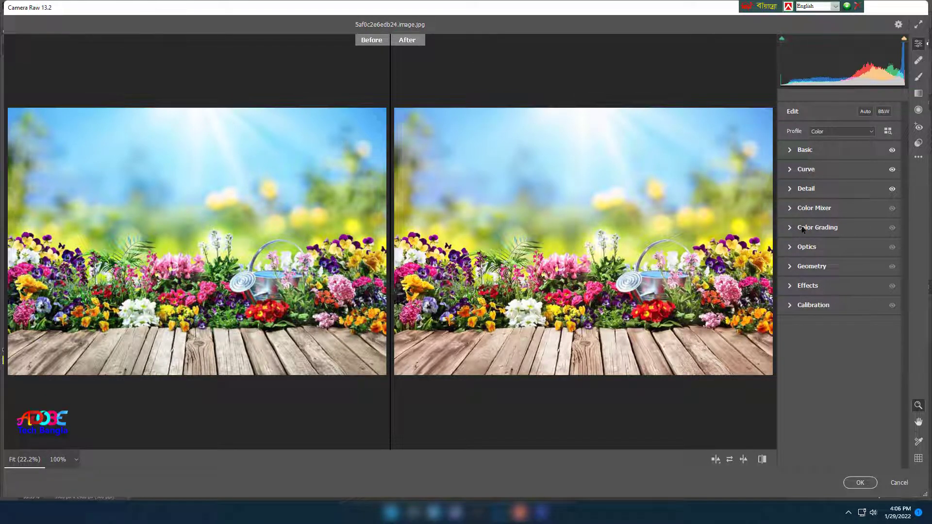
{"action": "left_click", "coordinate": [785, 208]}
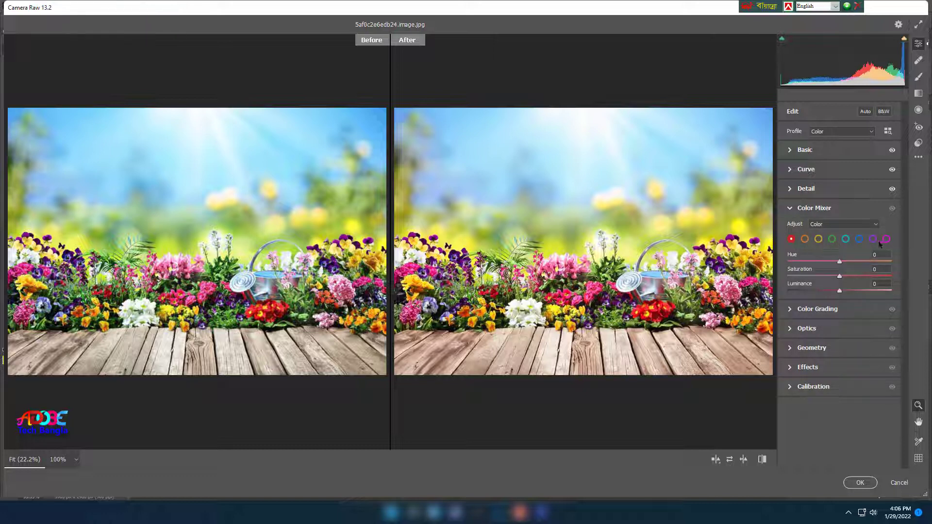
{"action": "left_click", "coordinate": [875, 225]}
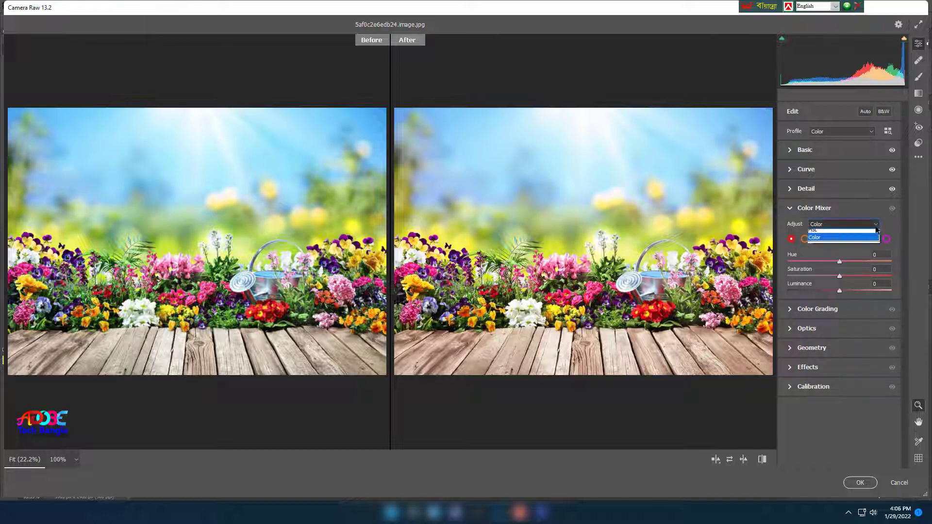
{"action": "left_click", "coordinate": [835, 233]}
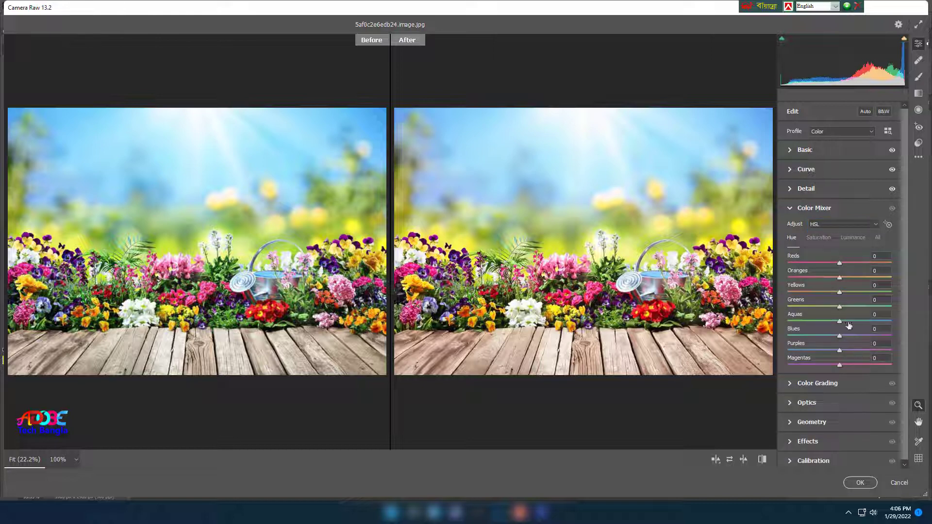
{"action": "left_click", "coordinate": [838, 226]}
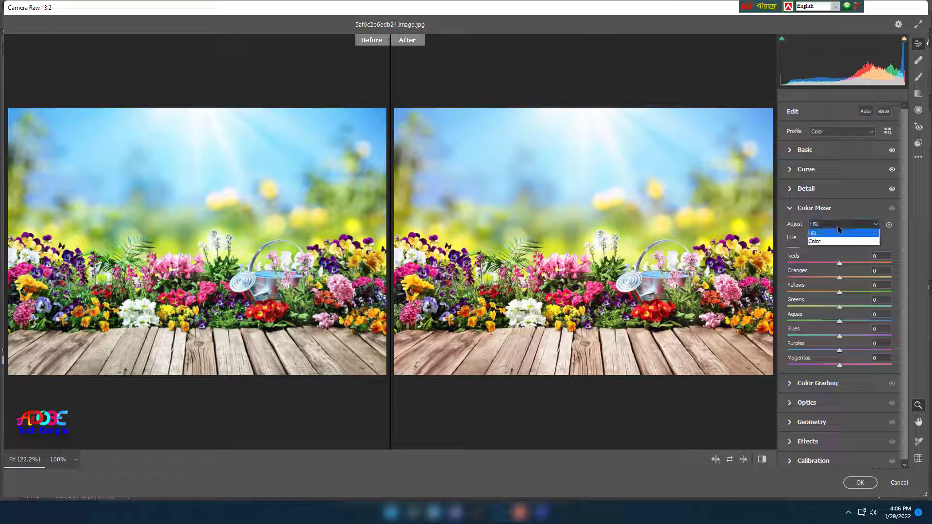
{"action": "left_click", "coordinate": [823, 242]}
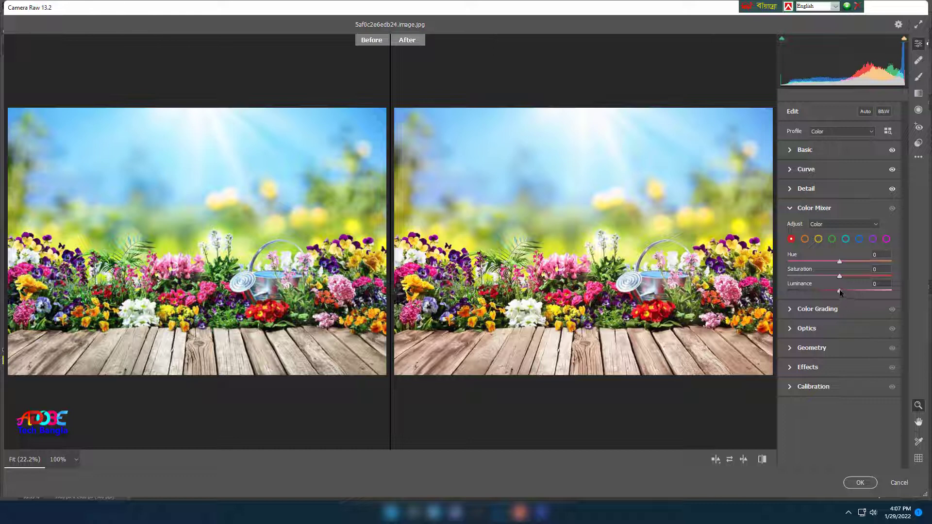
Step: Set the Reds Luminance to +2 and the Reds Saturation to -100 in the Color Mixer
{"action": "left_click_drag", "start_coordinate": [840, 292], "coordinate": [840, 339]}
{"action": "left_click_drag", "start_coordinate": [841, 278], "coordinate": [787, 280]}
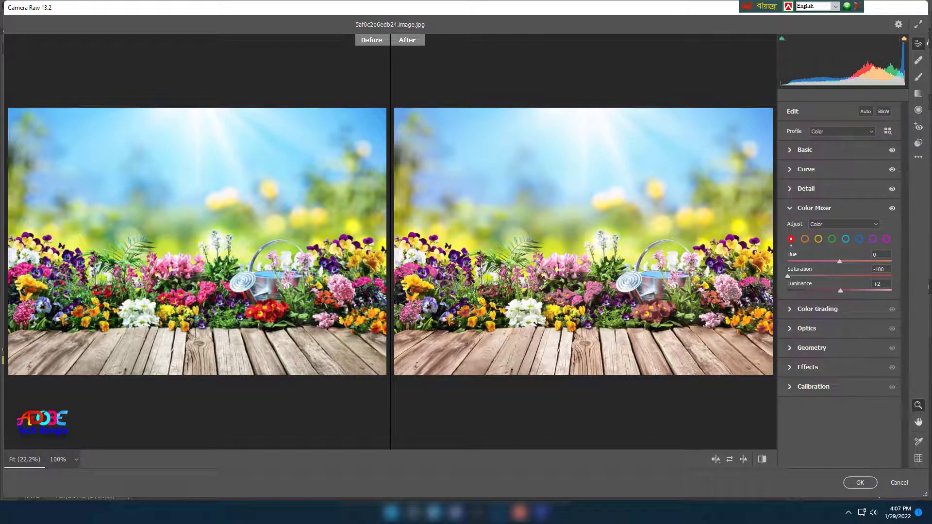
Step: Raise the Reds Saturation to +100 in the Color Mixer while viewing the red flowers close up
{"action": "left_click", "coordinate": [642, 316]}
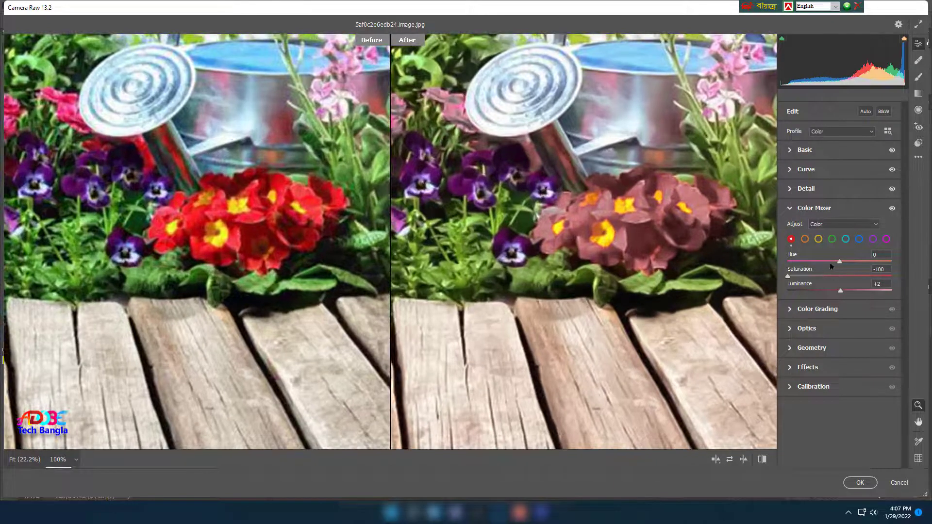
{"action": "left_click_drag", "start_coordinate": [788, 277], "coordinate": [891, 277]}
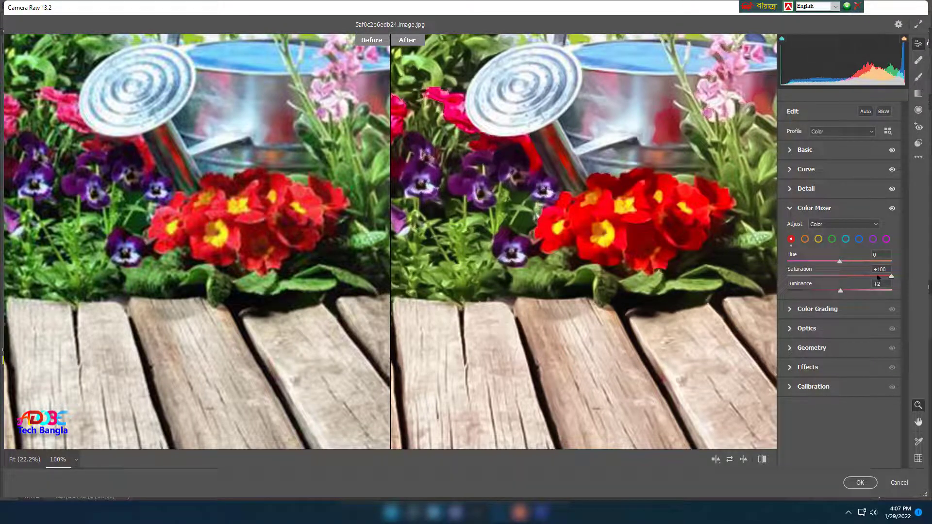
{"action": "mouse_move", "coordinate": [892, 276]}
{"action": "left_mouse_down"}
{"action": "mouse_move", "coordinate": [788, 277]}
{"action": "mouse_move", "coordinate": [894, 281]}
{"action": "left_mouse_up"}
Step: Try the Reds Hue at -100 and at +100, and check the effect on the whole photo
{"action": "left_click_drag", "start_coordinate": [839, 262], "coordinate": [738, 271]}
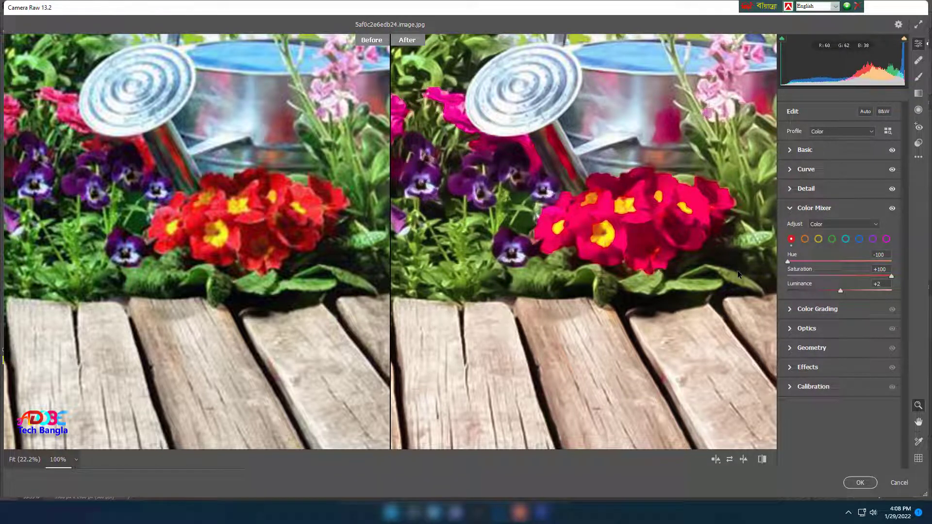
{"action": "left_click_drag", "start_coordinate": [738, 270], "coordinate": [899, 267]}
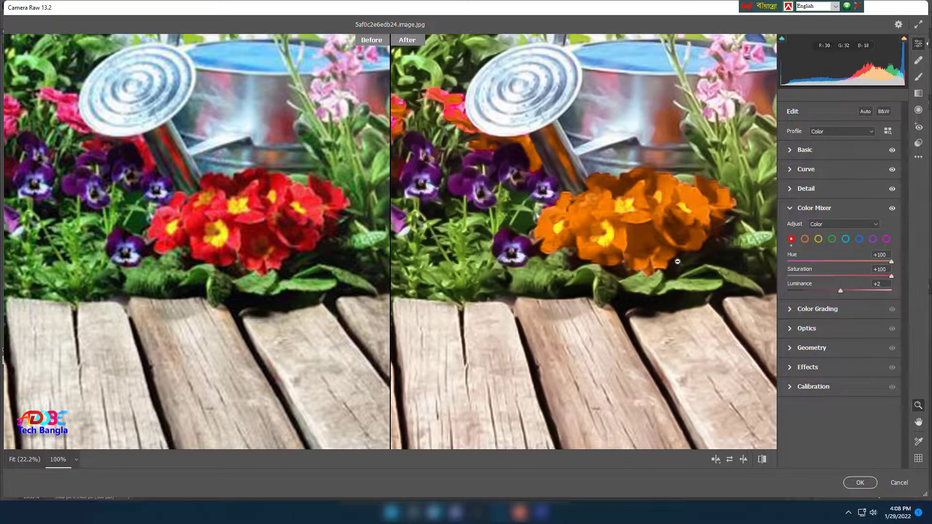
{"action": "left_click", "coordinate": [630, 246]}
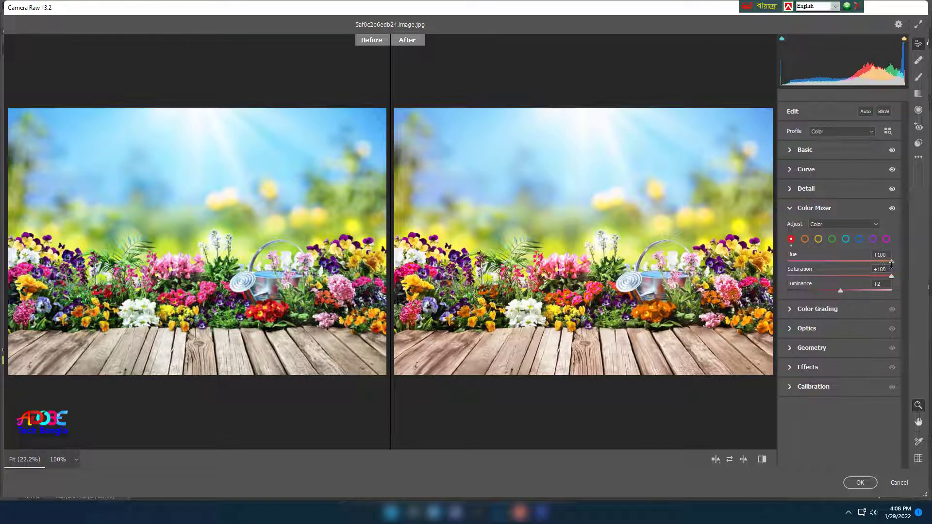
Step: Set the Reds Hue to -1 and compare the red flowers before and after at 100% zoom
{"action": "left_click_drag", "start_coordinate": [892, 264], "coordinate": [845, 283]}
{"action": "left_click", "coordinate": [536, 302]}
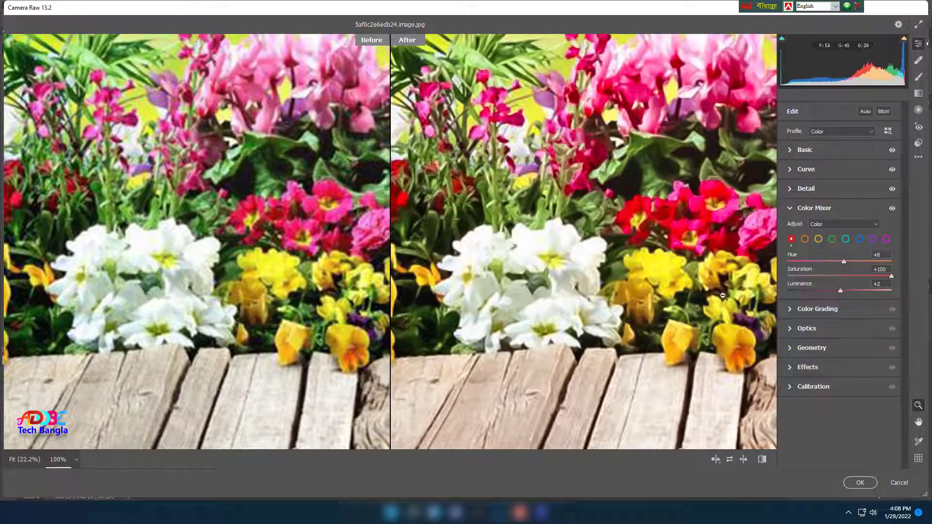
{"action": "key", "text": "h"}
{"action": "left_click_drag", "start_coordinate": [704, 281], "coordinate": [644, 285]}
{"action": "key", "text": "space"}
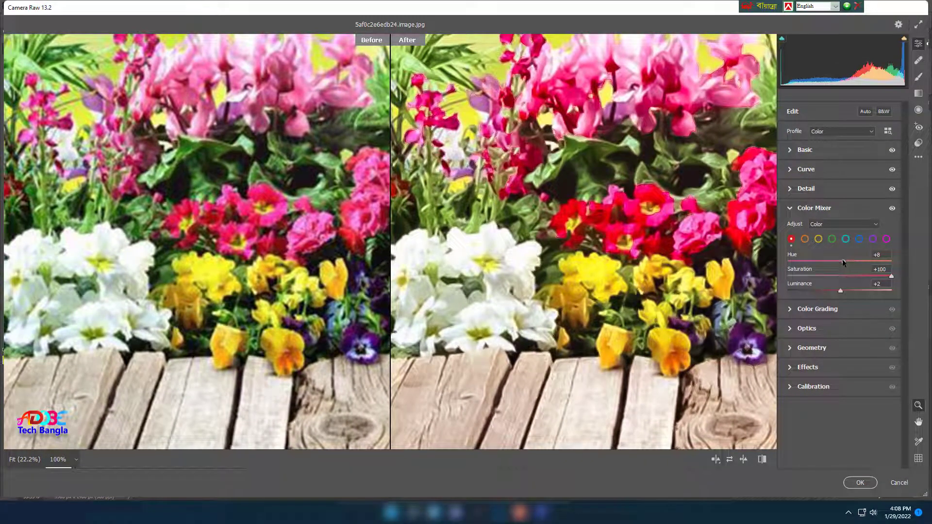
{"action": "left_click_drag", "start_coordinate": [843, 263], "coordinate": [838, 296]}
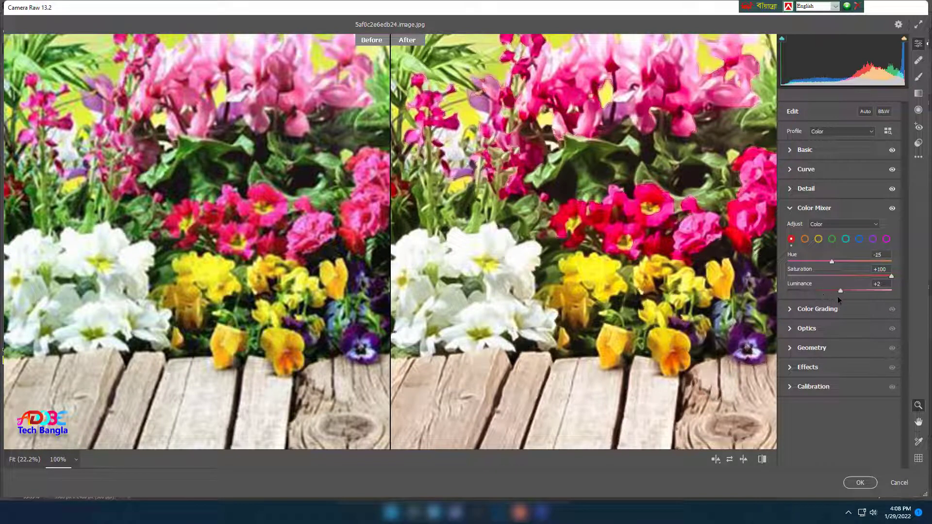
{"action": "left_click", "coordinate": [650, 314]}
{"action": "left_click", "coordinate": [677, 322]}
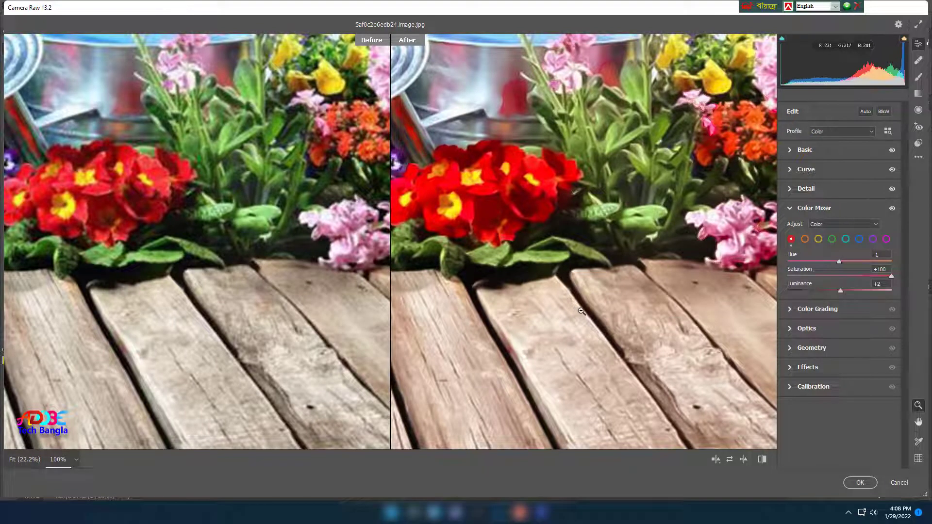
{"action": "left_click_drag", "start_coordinate": [564, 297], "coordinate": [613, 316]}
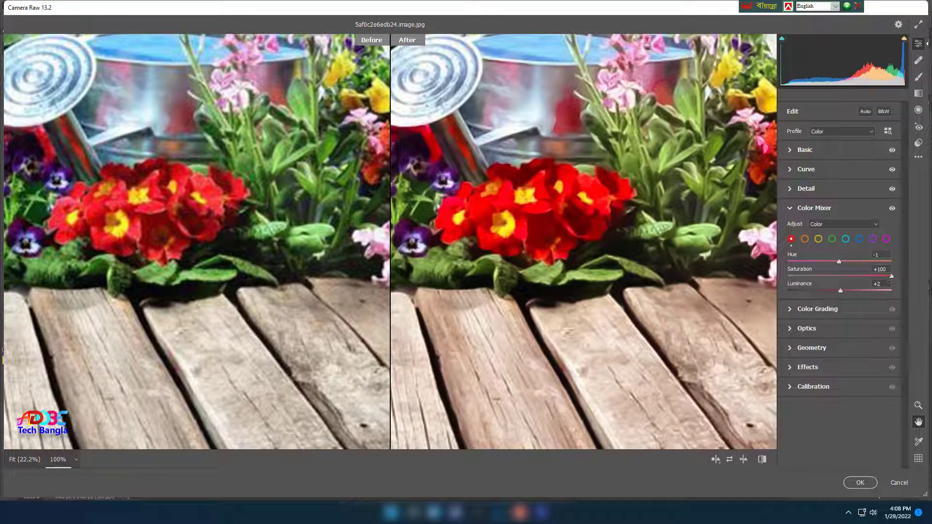
Step: Set the Oranges Saturation to -1 and the Oranges Hue to -100 in the Color Mixer
{"action": "left_click", "coordinate": [805, 239]}
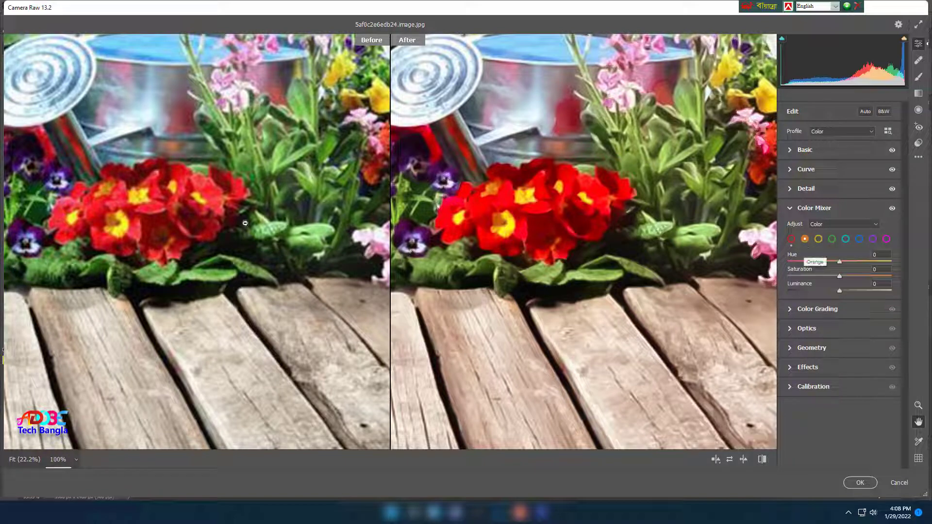
{"action": "left_click", "coordinate": [614, 161]}
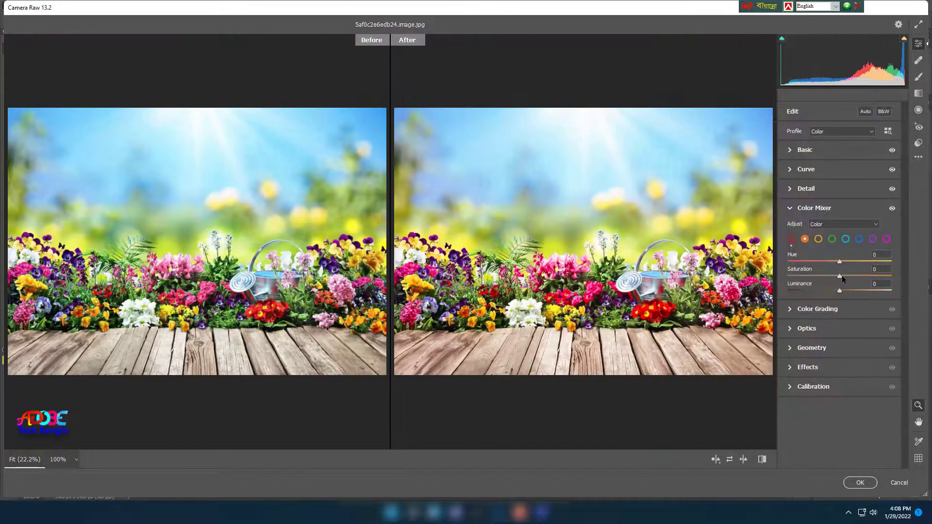
{"action": "left_click_drag", "start_coordinate": [840, 277], "coordinate": [877, 276]}
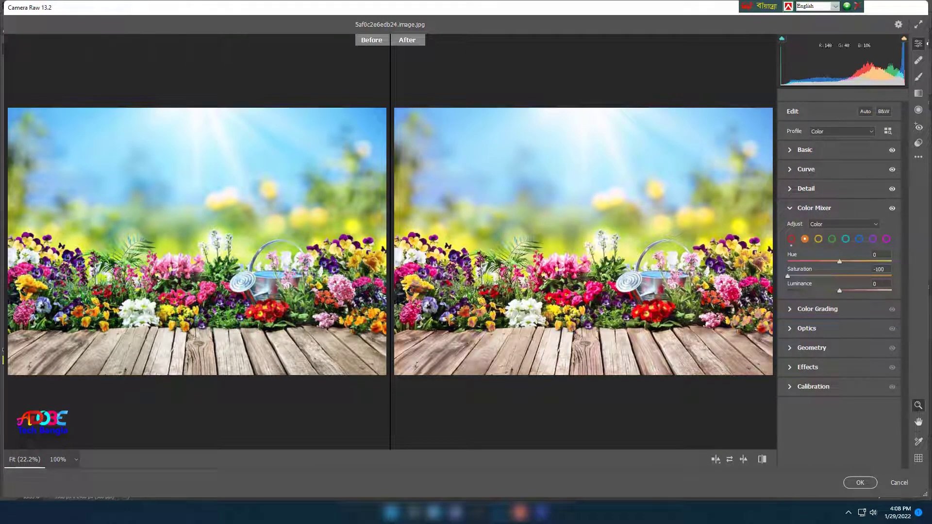
{"action": "left_click_drag", "start_coordinate": [841, 314], "coordinate": [865, 309]}
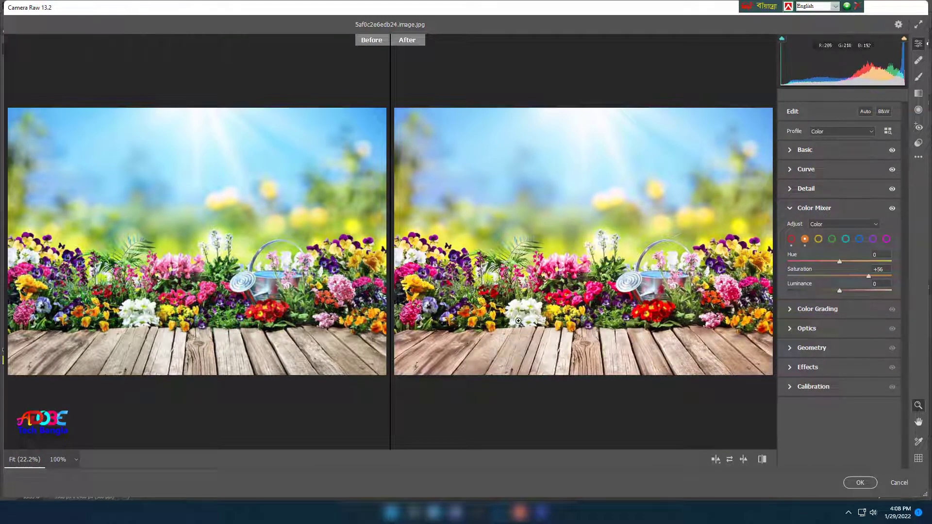
{"action": "left_click", "coordinate": [481, 328]}
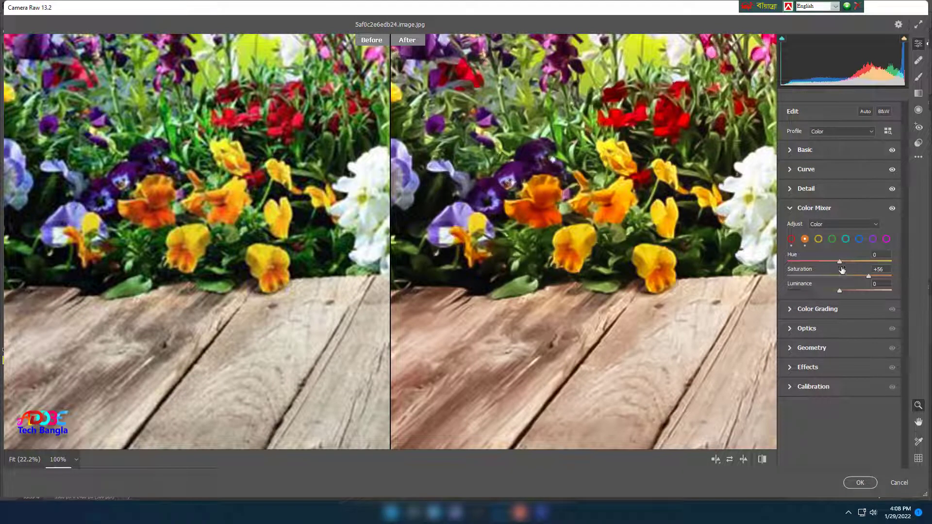
{"action": "mouse_move", "coordinate": [846, 278]}
{"action": "left_mouse_down"}
{"action": "mouse_move", "coordinate": [874, 280]}
{"action": "mouse_move", "coordinate": [734, 285]}
{"action": "mouse_move", "coordinate": [913, 282]}
{"action": "mouse_move", "coordinate": [760, 282]}
{"action": "mouse_move", "coordinate": [840, 281]}
{"action": "left_mouse_up"}
{"action": "left_click_drag", "start_coordinate": [840, 264], "coordinate": [717, 290]}
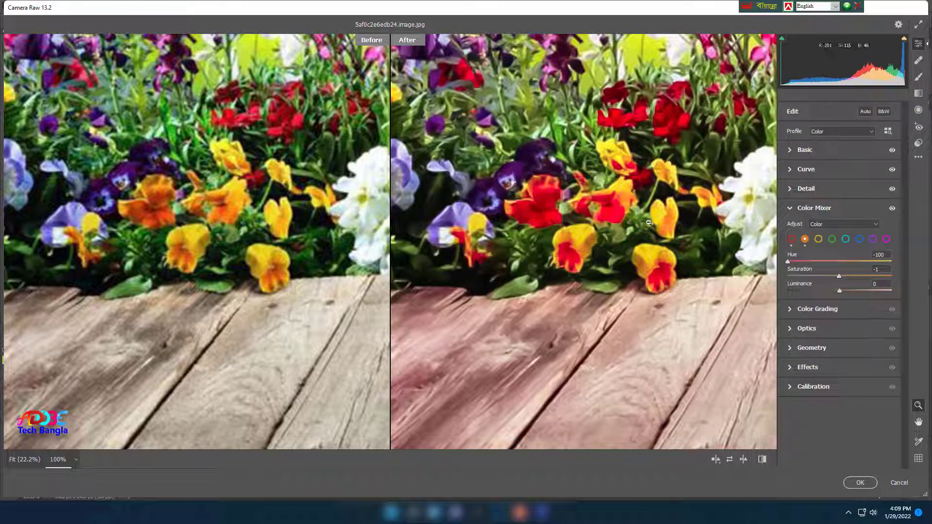
{"action": "left_click", "coordinate": [507, 171]}
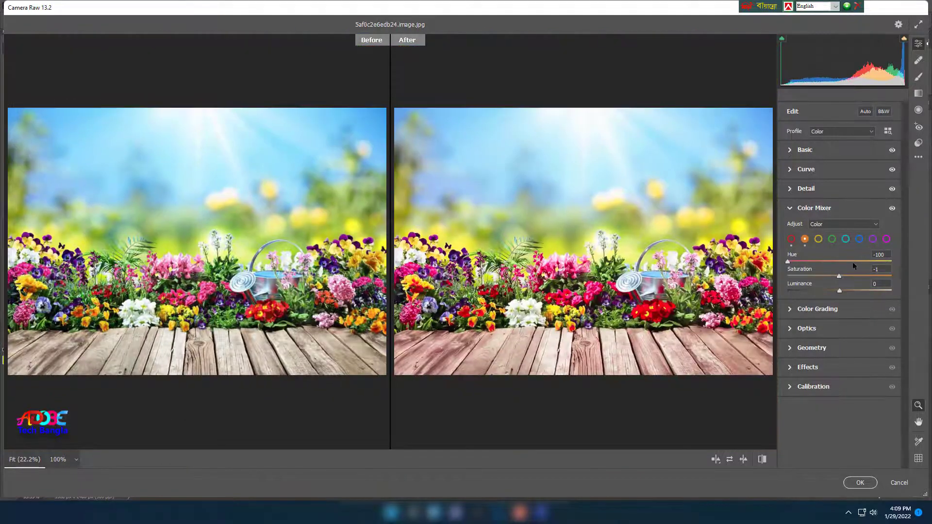
Step: Try desaturating the Yellows, and settle on a Yellows Saturation of +100 and a Hue of -1
{"action": "left_click", "coordinate": [818, 240]}
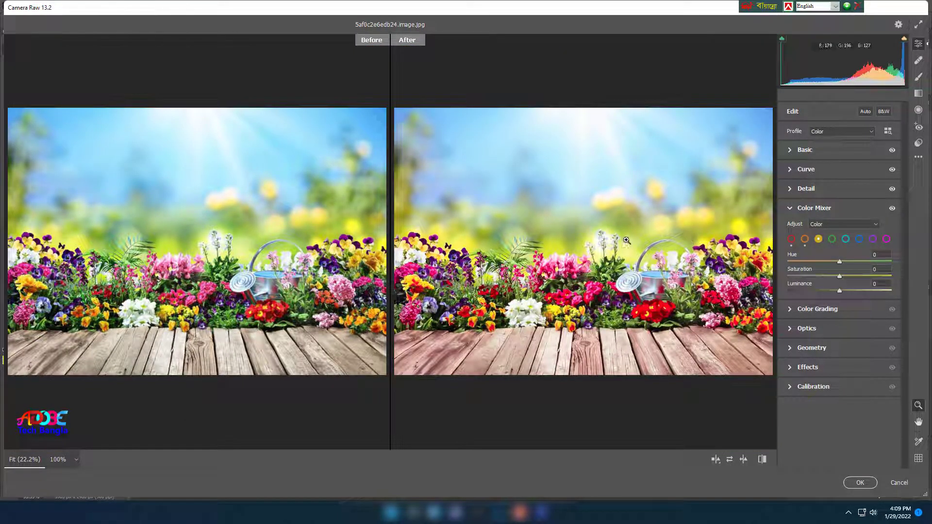
{"action": "left_click", "coordinate": [657, 263]}
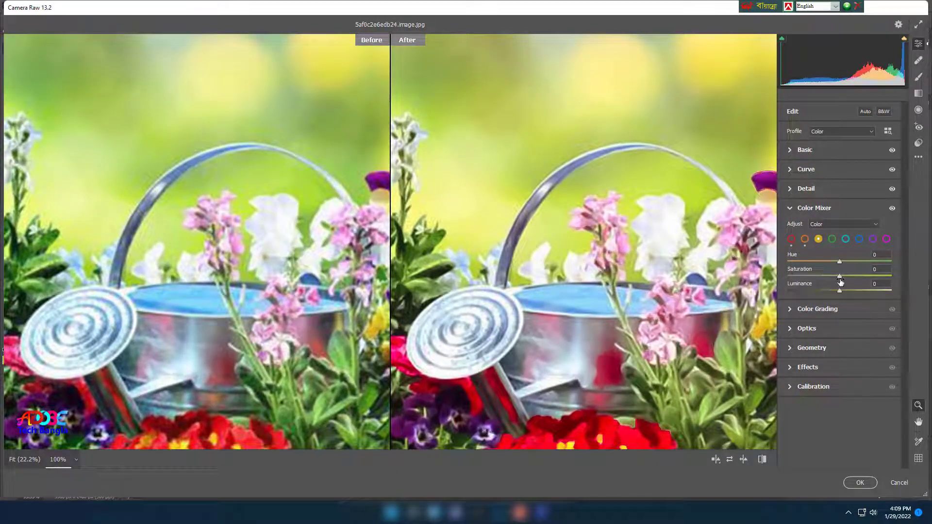
{"action": "left_click_drag", "start_coordinate": [840, 279], "coordinate": [758, 290]}
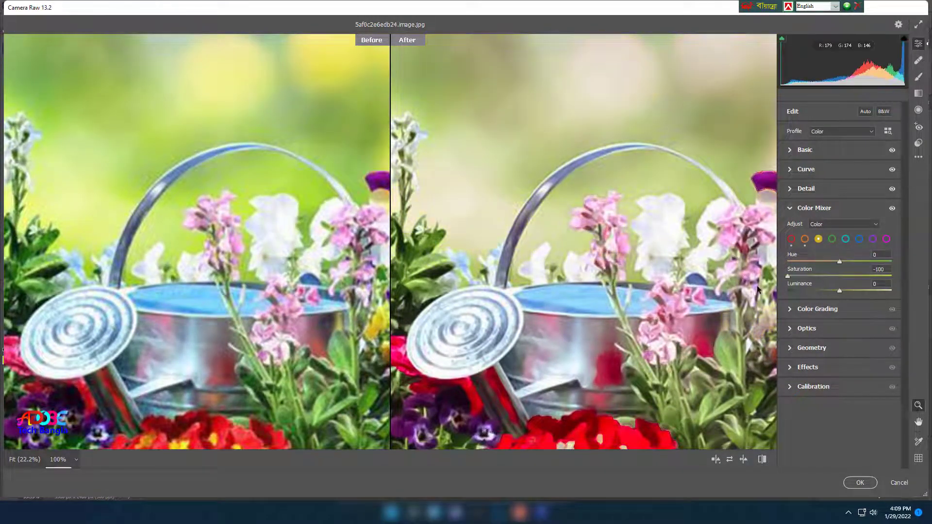
{"action": "left_click", "coordinate": [594, 229]}
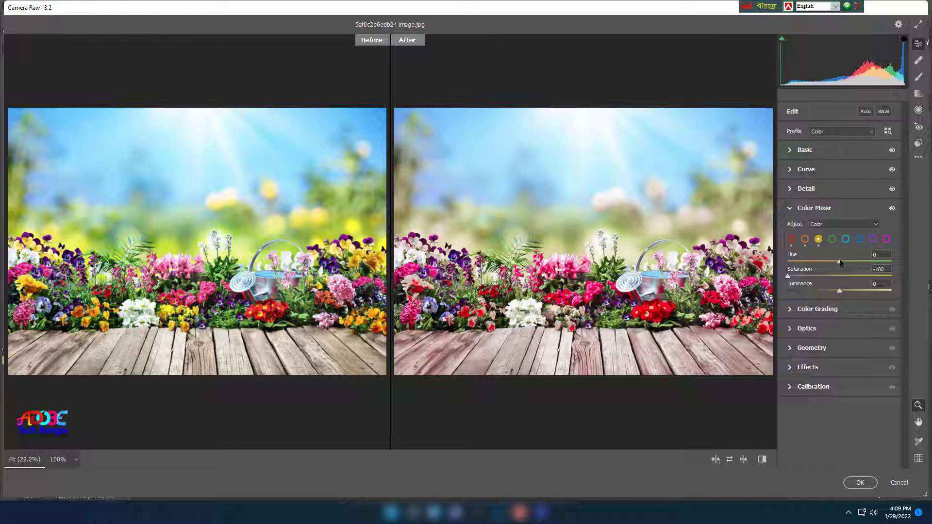
{"action": "left_click_drag", "start_coordinate": [841, 264], "coordinate": [859, 262]}
{"action": "left_click_drag", "start_coordinate": [904, 282], "coordinate": [918, 285]}
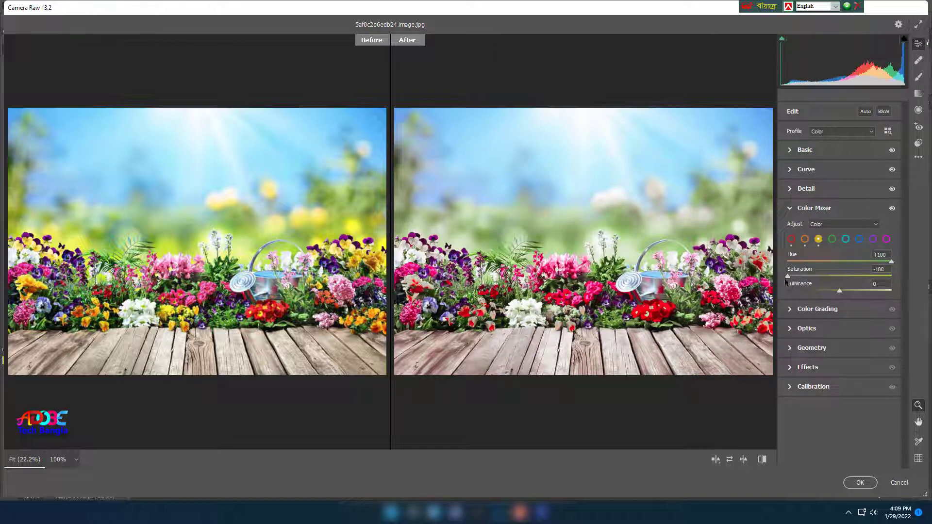
{"action": "left_click_drag", "start_coordinate": [788, 277], "coordinate": [894, 290]}
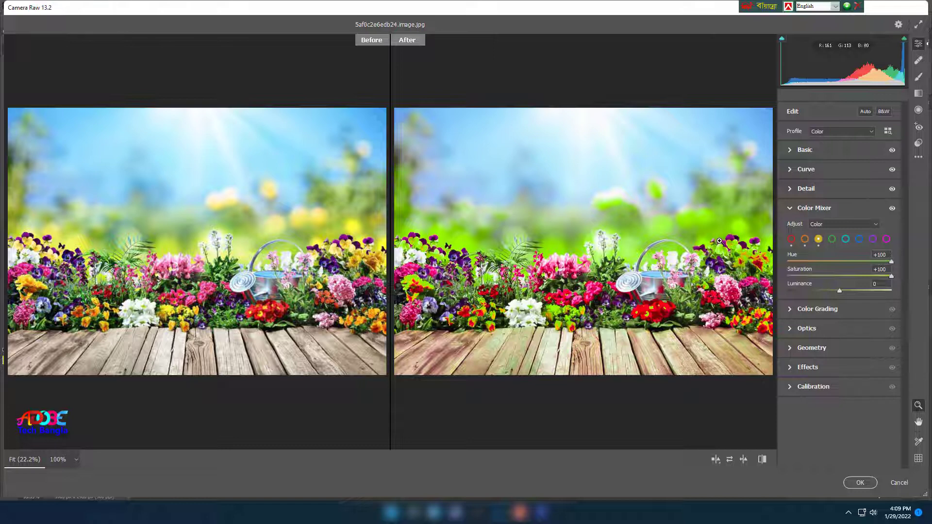
{"action": "left_click_drag", "start_coordinate": [893, 262], "coordinate": [841, 281]}
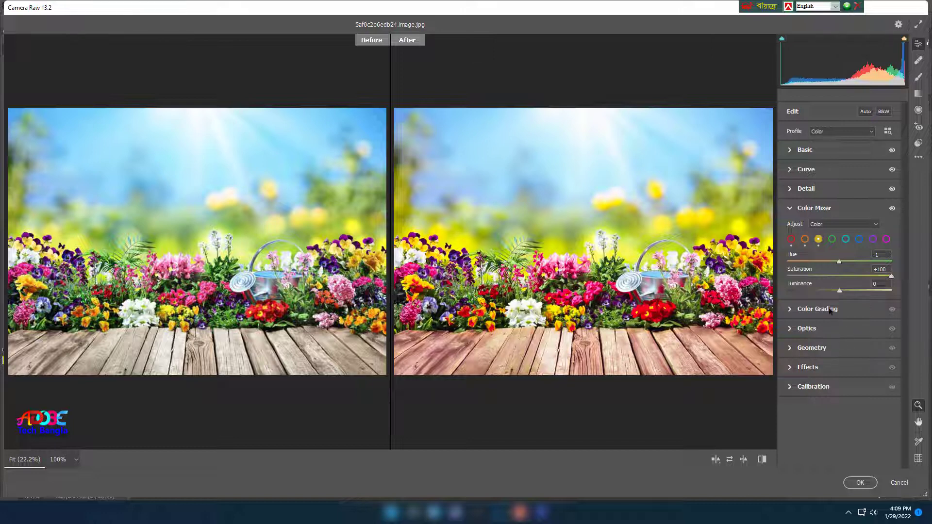
Step: Test the Greens Saturation at -100 on the foliage, and set it to +100
{"action": "left_click", "coordinate": [832, 239]}
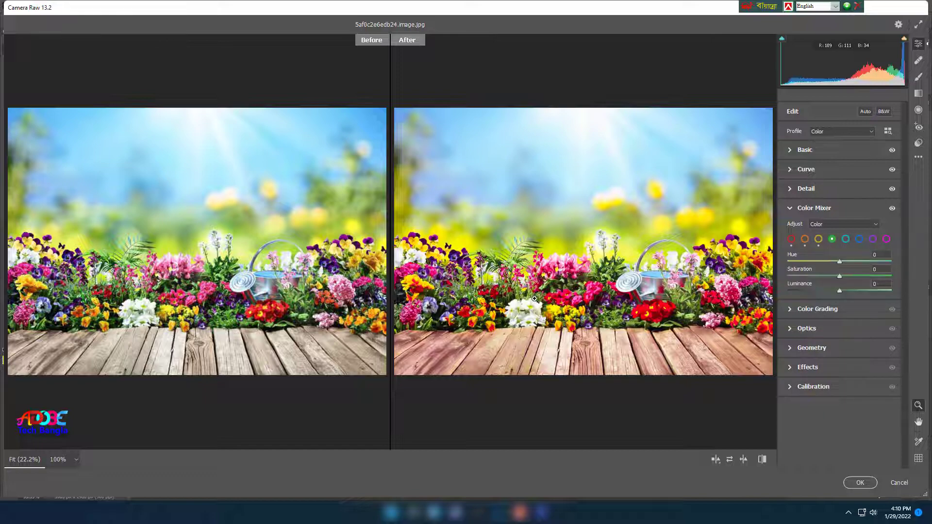
{"action": "left_click", "coordinate": [629, 301]}
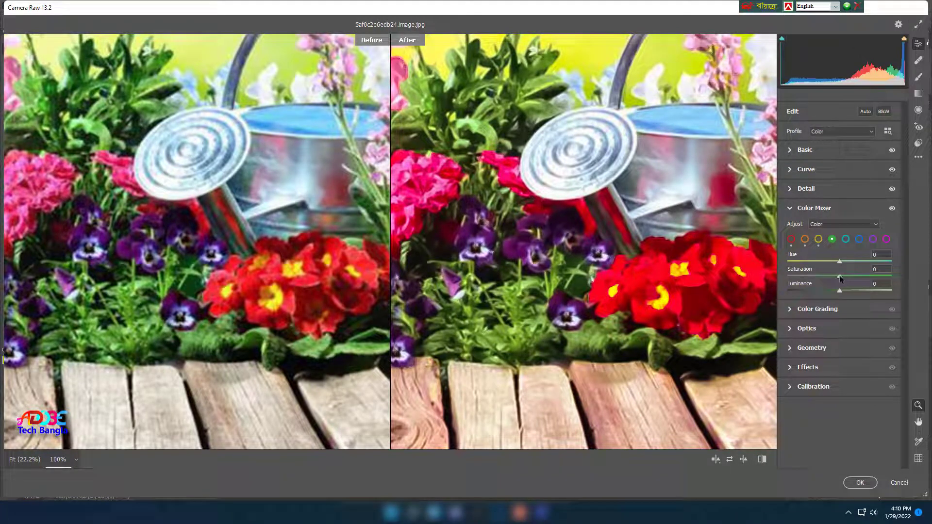
{"action": "left_click_drag", "start_coordinate": [840, 277], "coordinate": [783, 284]}
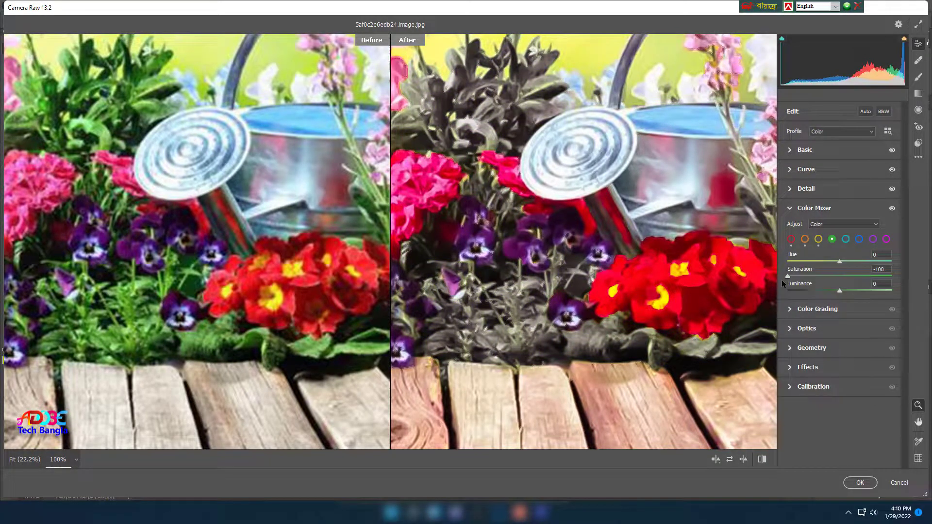
{"action": "left_click", "coordinate": [507, 287]}
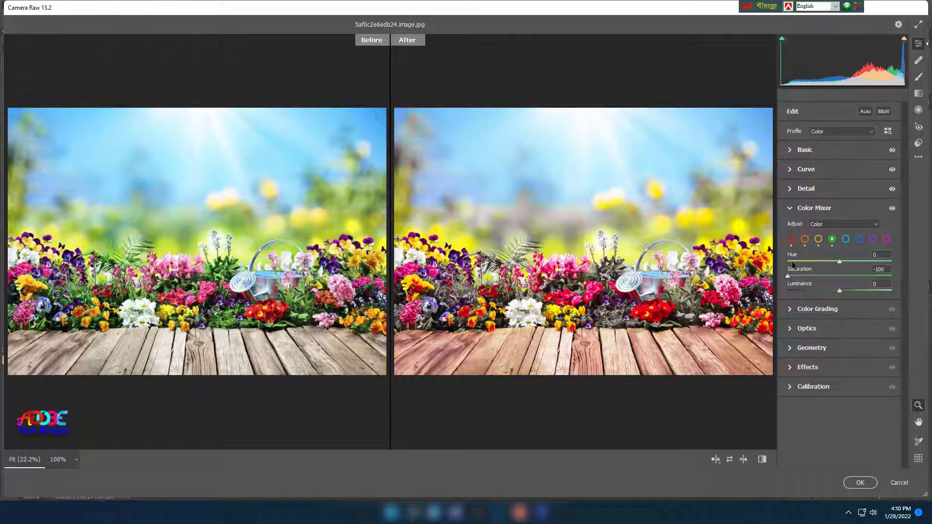
{"action": "left_click", "coordinate": [639, 303]}
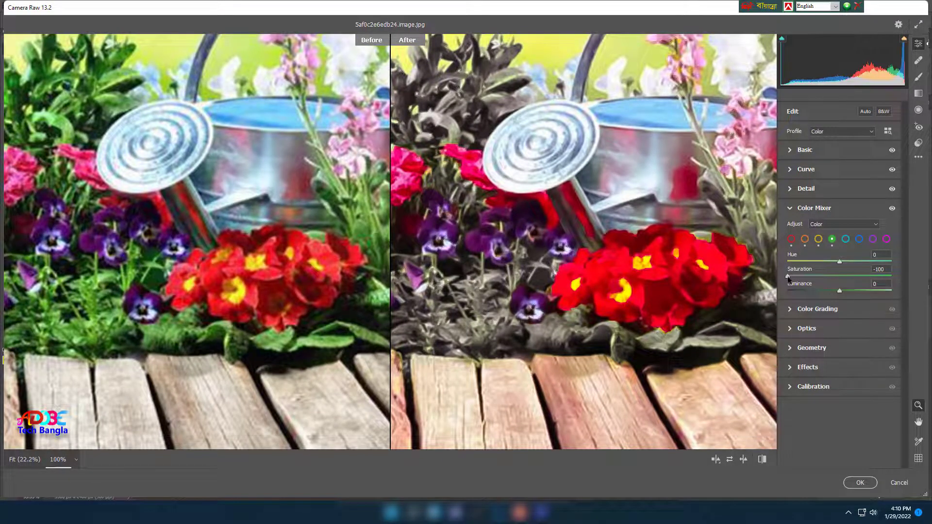
{"action": "left_click_drag", "start_coordinate": [787, 276], "coordinate": [891, 277]}
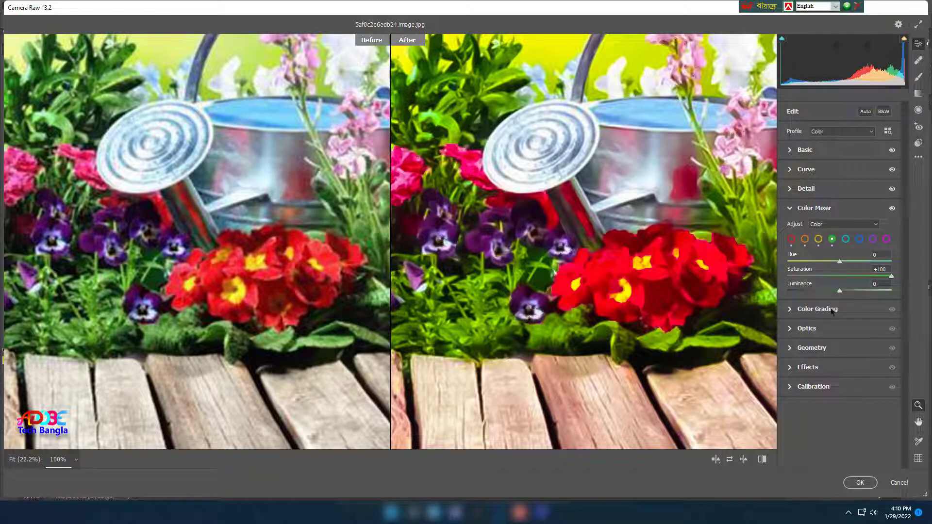
Step: Set both the Aquas Saturation and the Blues Saturation to +100 in the Color Mixer
{"action": "left_click", "coordinate": [846, 240]}
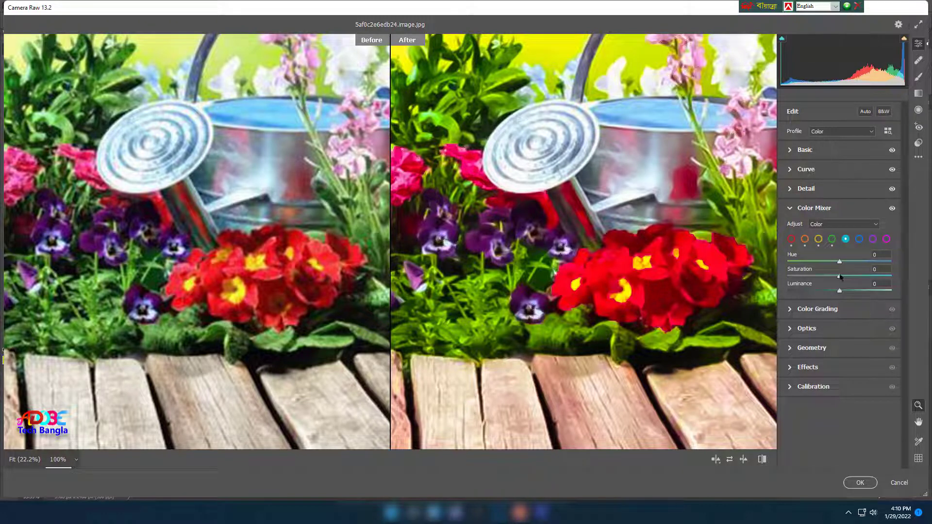
{"action": "left_click_drag", "start_coordinate": [840, 278], "coordinate": [892, 276]}
{"action": "left_click", "coordinate": [858, 240]}
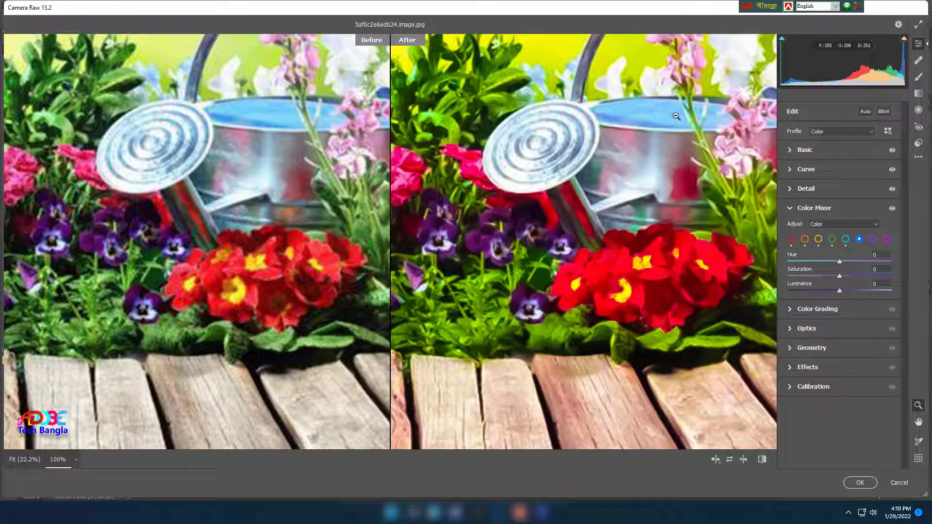
{"action": "left_click_drag", "start_coordinate": [840, 277], "coordinate": [762, 290]}
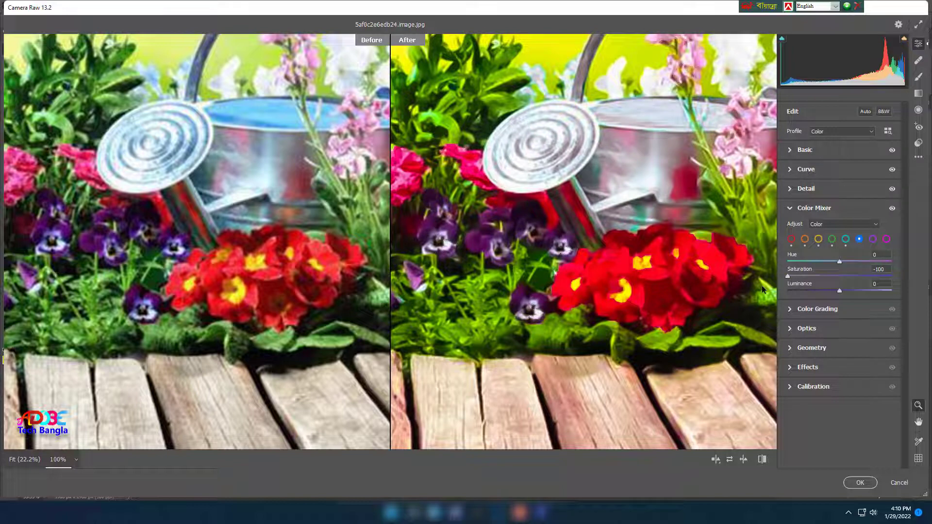
{"action": "left_click_drag", "start_coordinate": [762, 286], "coordinate": [892, 277]}
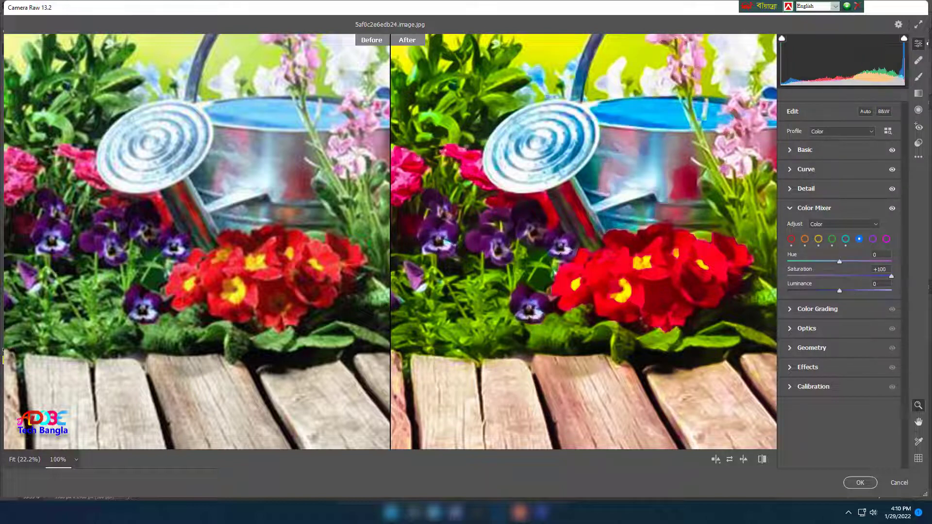
Step: Set the Magentas Saturation to +100 in the Color Mixer
{"action": "left_click", "coordinate": [887, 239]}
{"action": "left_click_drag", "start_coordinate": [839, 276], "coordinate": [892, 276]}
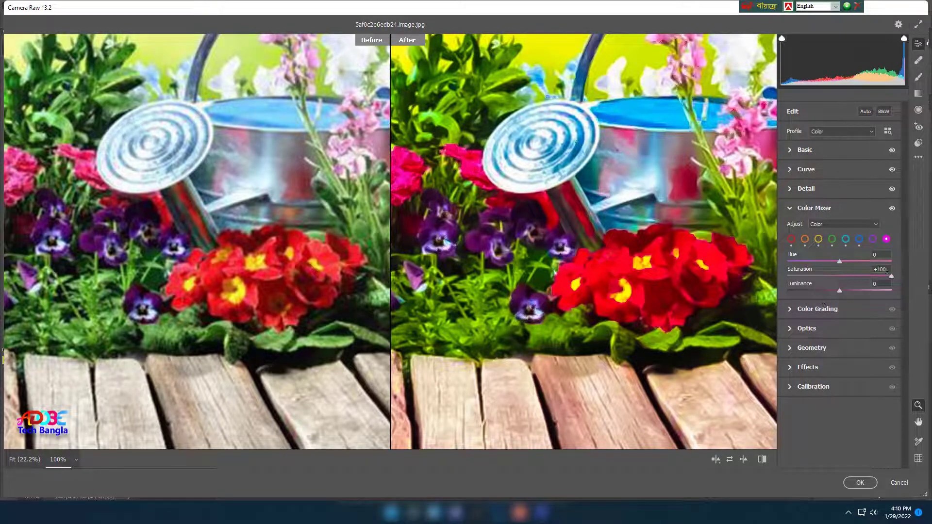
Step: Fit the whole photo in view, tint the Color Grading midtones slightly, and look at the Shadows and Highlights wheels
{"action": "left_click", "coordinate": [709, 348]}
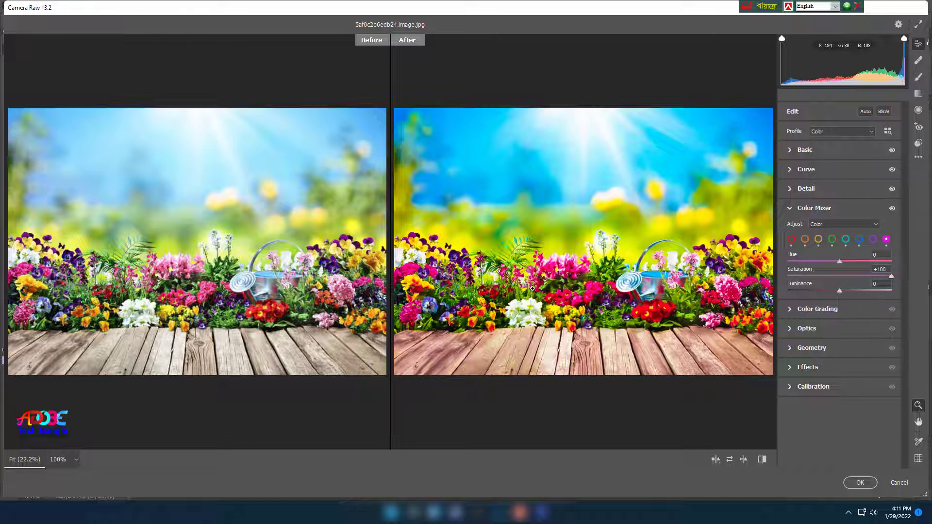
{"action": "left_click", "coordinate": [793, 207]}
{"action": "left_click", "coordinate": [798, 228]}
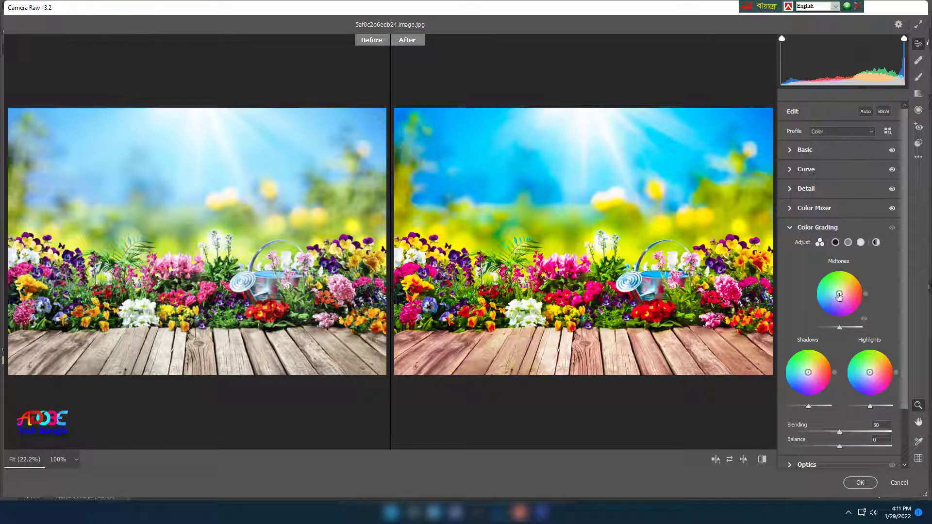
{"action": "mouse_move", "coordinate": [839, 294]}
{"action": "left_mouse_down"}
{"action": "mouse_move", "coordinate": [855, 278]}
{"action": "mouse_move", "coordinate": [825, 277]}
{"action": "mouse_move", "coordinate": [821, 299]}
{"action": "mouse_move", "coordinate": [847, 311]}
{"action": "mouse_move", "coordinate": [858, 289]}
{"action": "mouse_move", "coordinate": [823, 284]}
{"action": "mouse_move", "coordinate": [821, 297]}
{"action": "mouse_move", "coordinate": [858, 295]}
{"action": "mouse_move", "coordinate": [859, 287]}
{"action": "mouse_move", "coordinate": [839, 294]}
{"action": "left_mouse_up"}
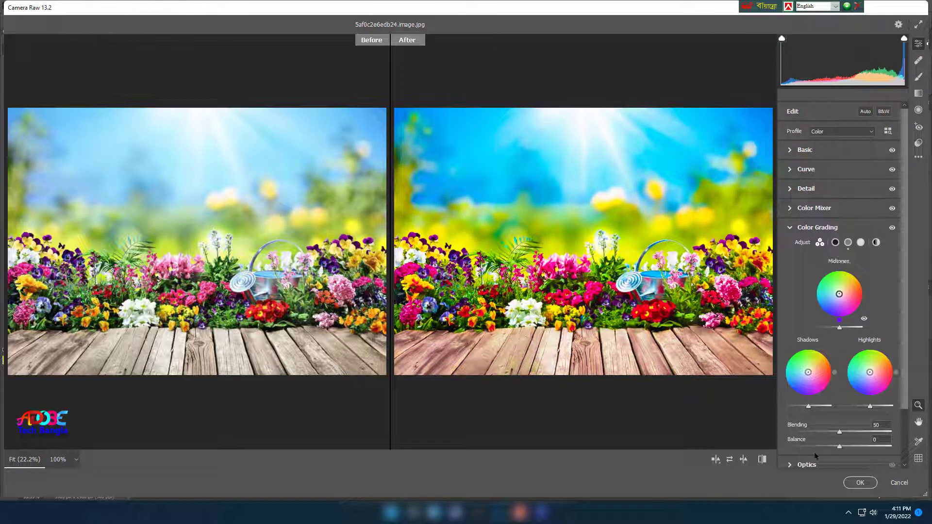
{"action": "left_click", "coordinate": [849, 242]}
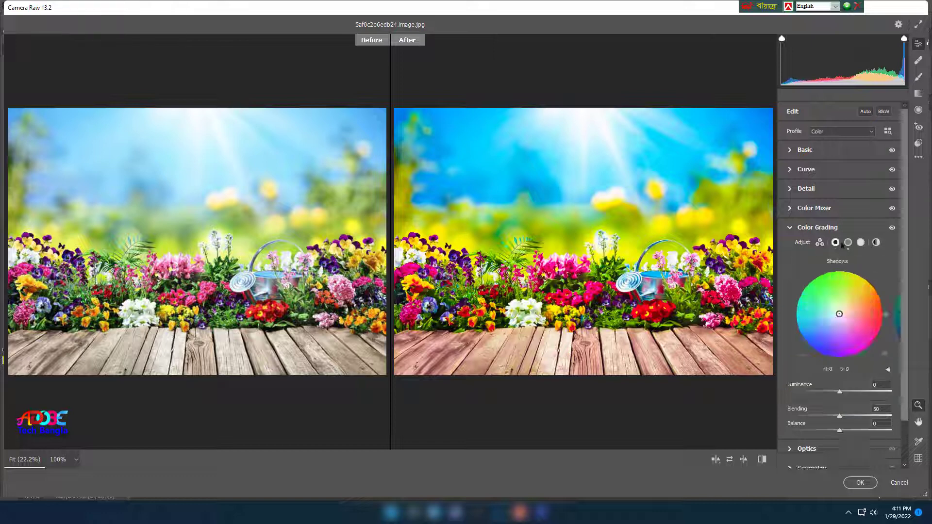
{"action": "left_click", "coordinate": [876, 243]}
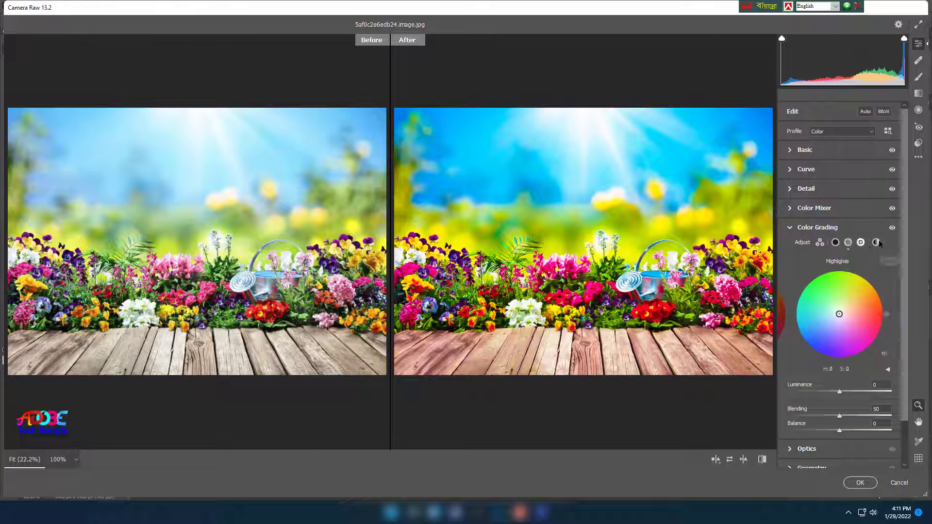
{"action": "left_click", "coordinate": [789, 228]}
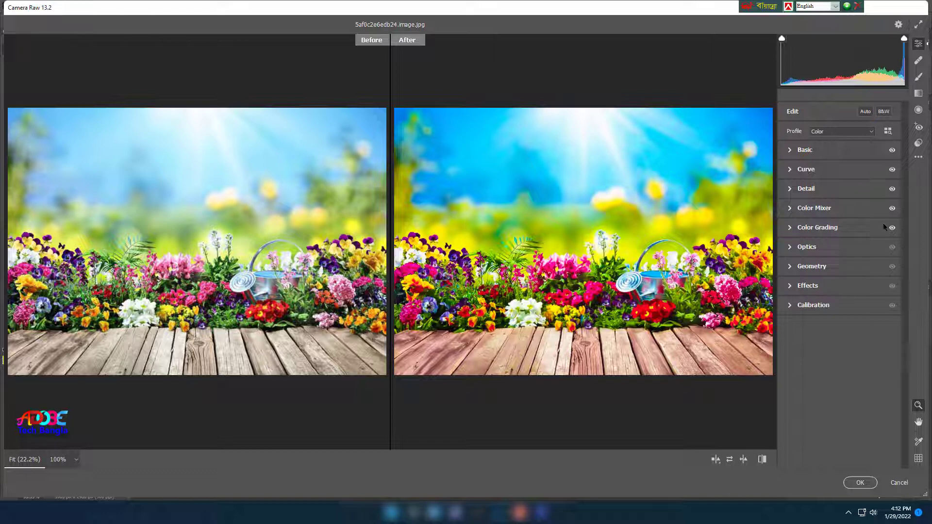
Step: Try the Auto adjustment and the B&W conversion on the photo, undoing each to return to the color edit
{"action": "left_click", "coordinate": [866, 112]}
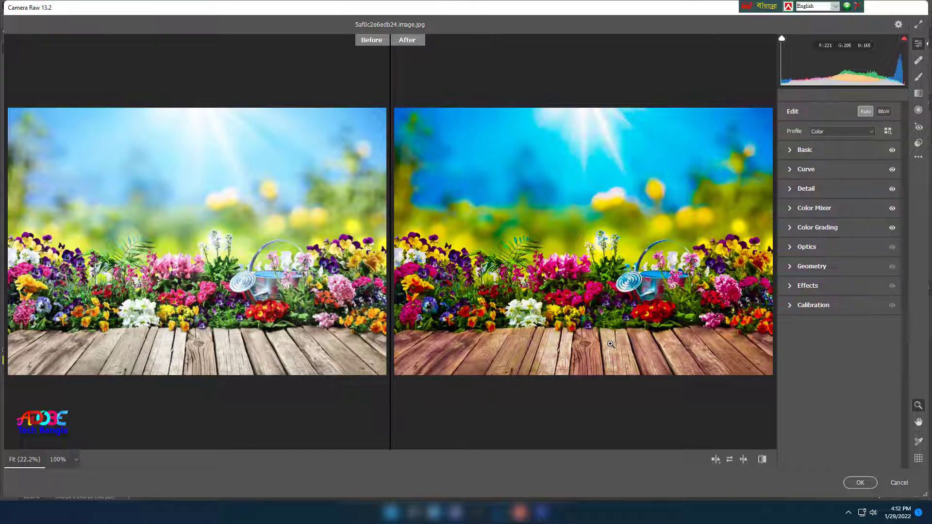
{"action": "key", "text": "ctrl+z"}
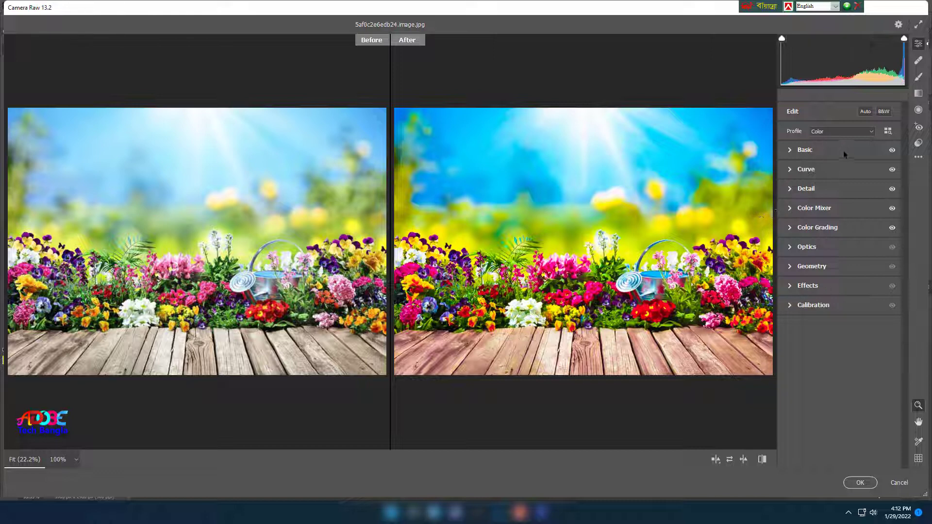
{"action": "left_click", "coordinate": [883, 114]}
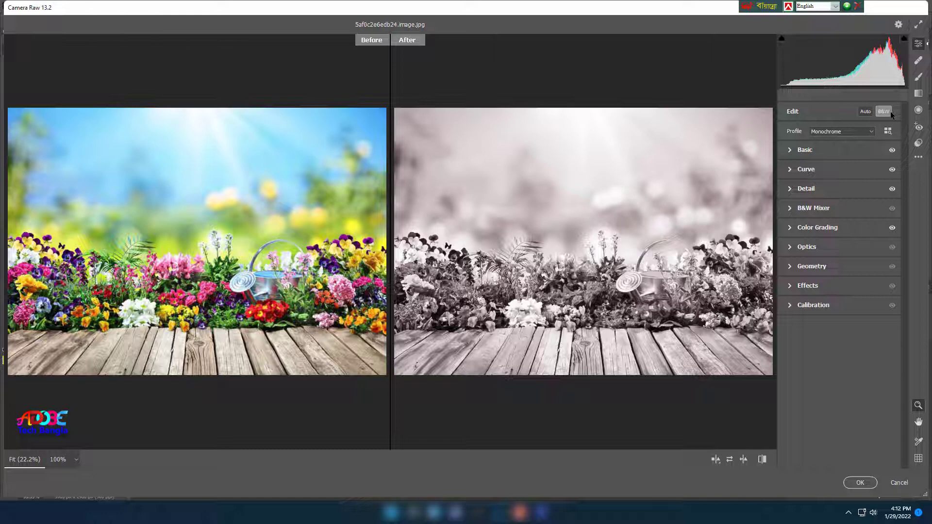
{"action": "left_click", "coordinate": [890, 112]}
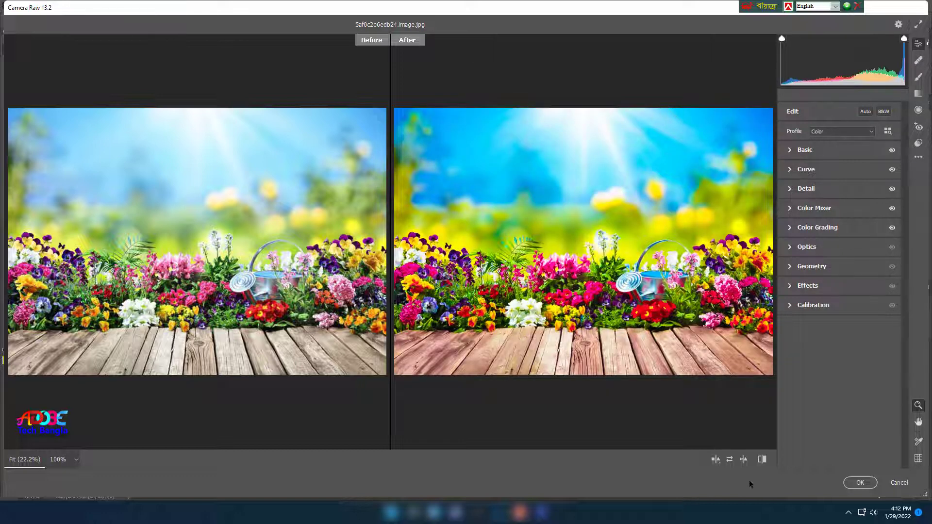
Step: Try healing the blurred yellow flower in the background with a size 30 Heal spot, and delete the spot
{"action": "left_click", "coordinate": [918, 63]}
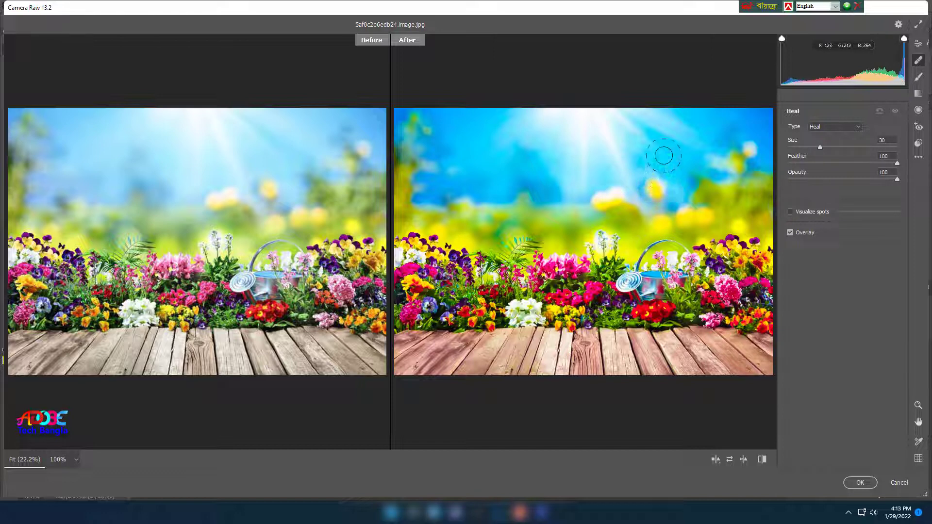
{"action": "left_click", "coordinate": [655, 190]}
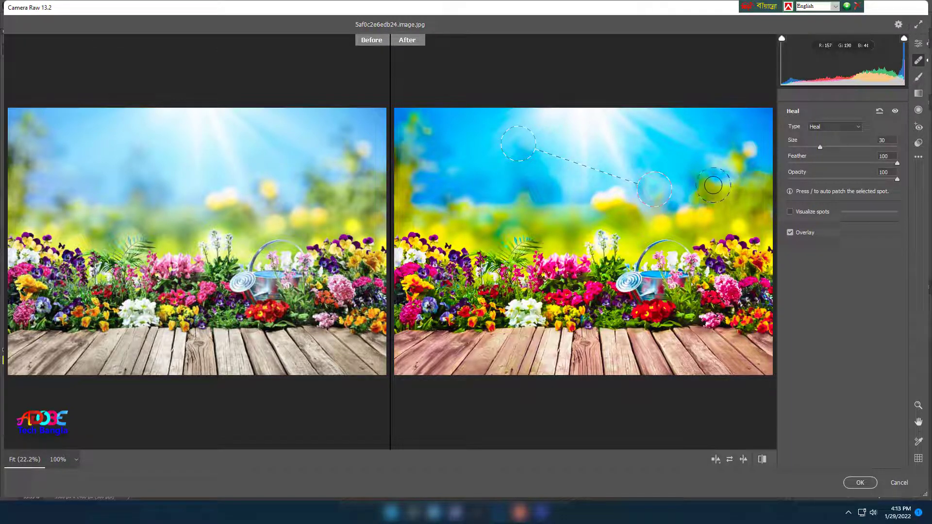
{"action": "key", "text": "Delete"}
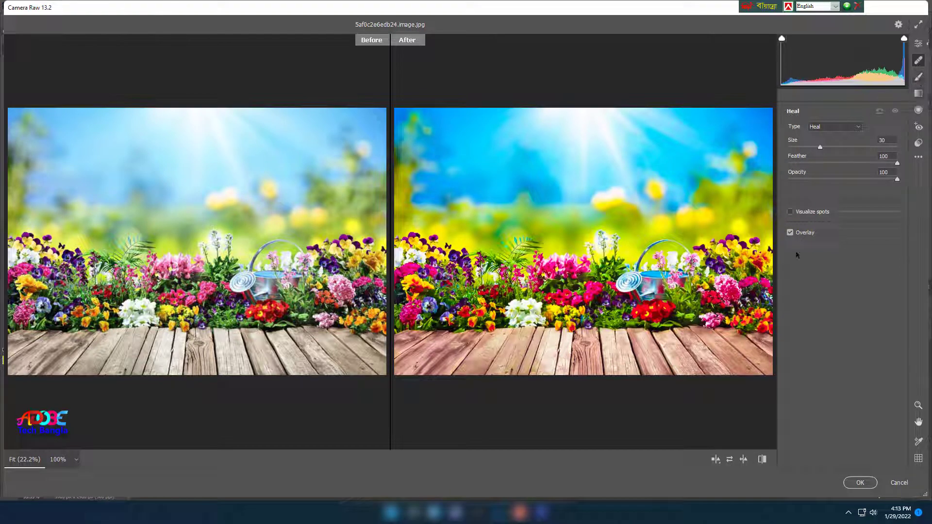
Step: Look through the Selective Edits settings of the adjustment Brush
{"action": "left_click", "coordinate": [917, 81]}
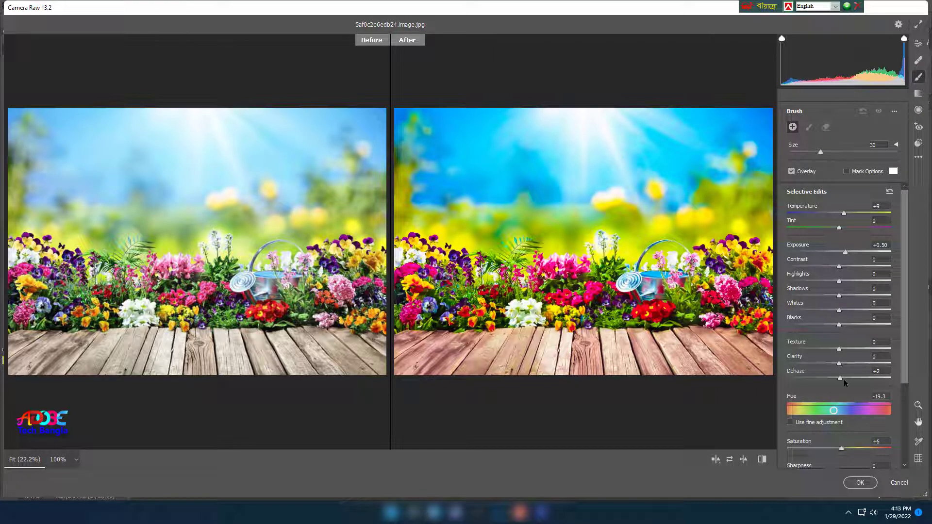
{"action": "scroll", "coordinate": [838, 258], "scroll_direction": "down", "scroll_amount": 1}
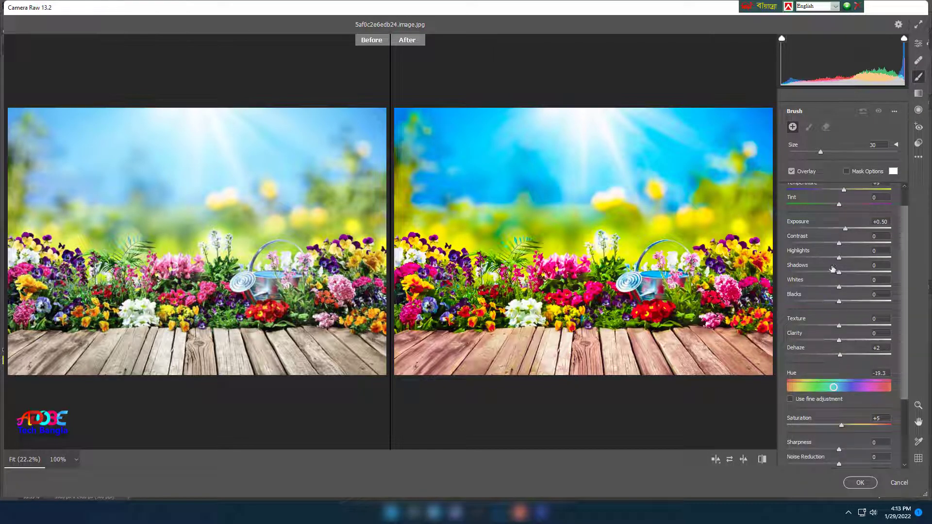
{"action": "scroll", "coordinate": [858, 266], "scroll_direction": "up", "scroll_amount": 1}
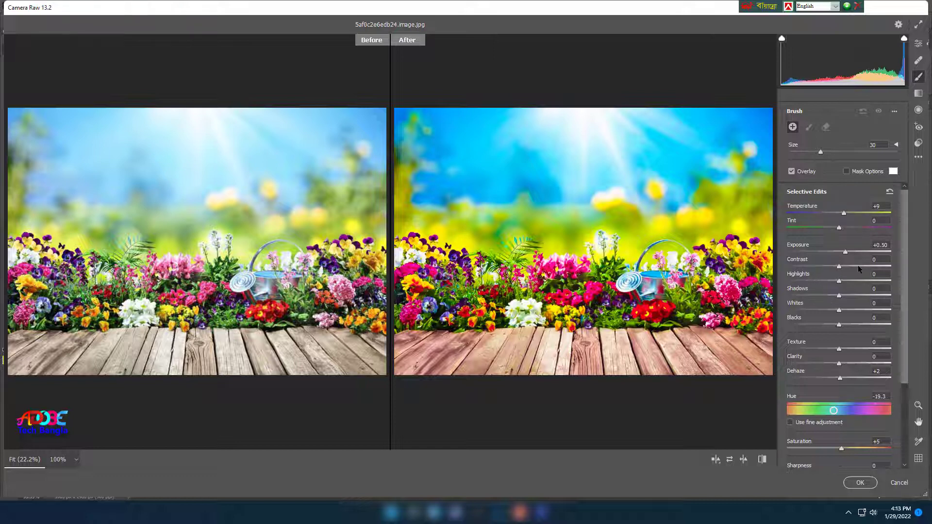
{"action": "scroll", "coordinate": [858, 265], "scroll_direction": "down", "scroll_amount": 1}
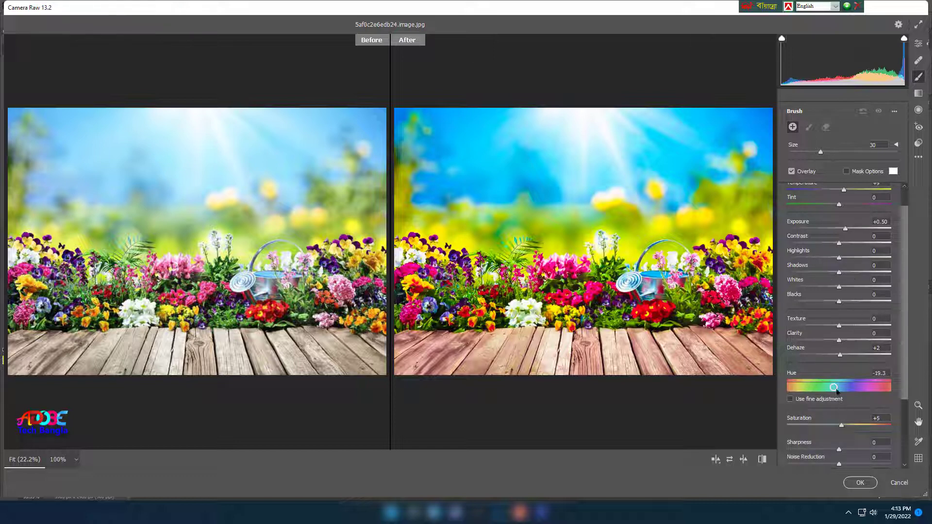
Step: Apply a diagonal Graduated Filter from the photo's upper-left corner down to the wooden planks, with its Hue set to +66.1
{"action": "key", "text": "g"}
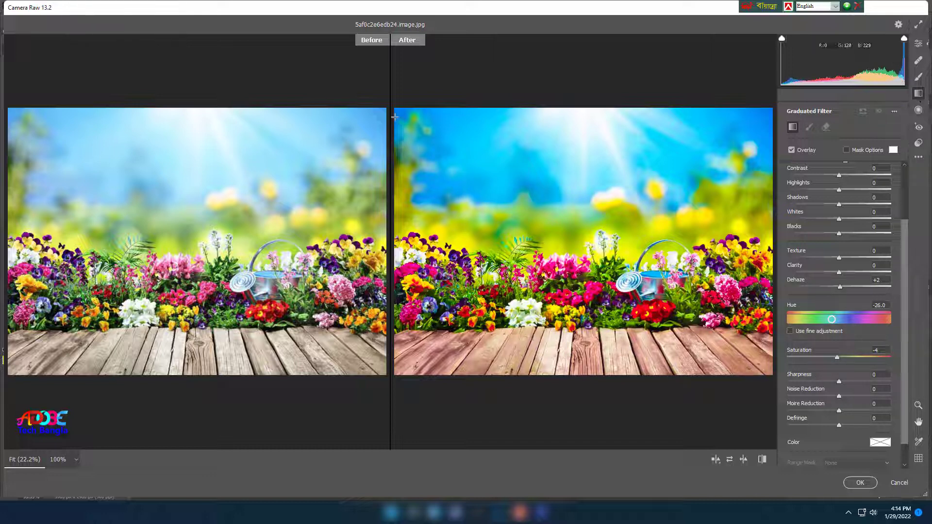
{"action": "left_click_drag", "start_coordinate": [395, 108], "coordinate": [617, 359]}
{"action": "left_click_drag", "start_coordinate": [619, 323], "coordinate": [622, 324]}
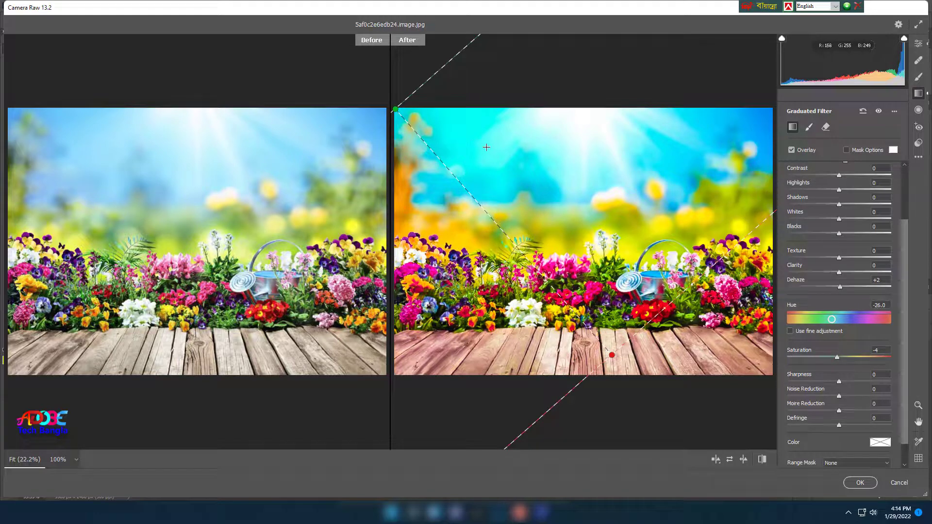
{"action": "mouse_move", "coordinate": [841, 321]}
{"action": "left_mouse_down"}
{"action": "mouse_move", "coordinate": [869, 325]}
{"action": "mouse_move", "coordinate": [846, 335]}
{"action": "mouse_move", "coordinate": [861, 342]}
{"action": "mouse_move", "coordinate": [837, 349]}
{"action": "mouse_move", "coordinate": [862, 349]}
{"action": "mouse_move", "coordinate": [823, 355]}
{"action": "mouse_move", "coordinate": [867, 322]}
{"action": "mouse_move", "coordinate": [885, 324]}
{"action": "mouse_move", "coordinate": [854, 329]}
{"action": "left_mouse_up"}
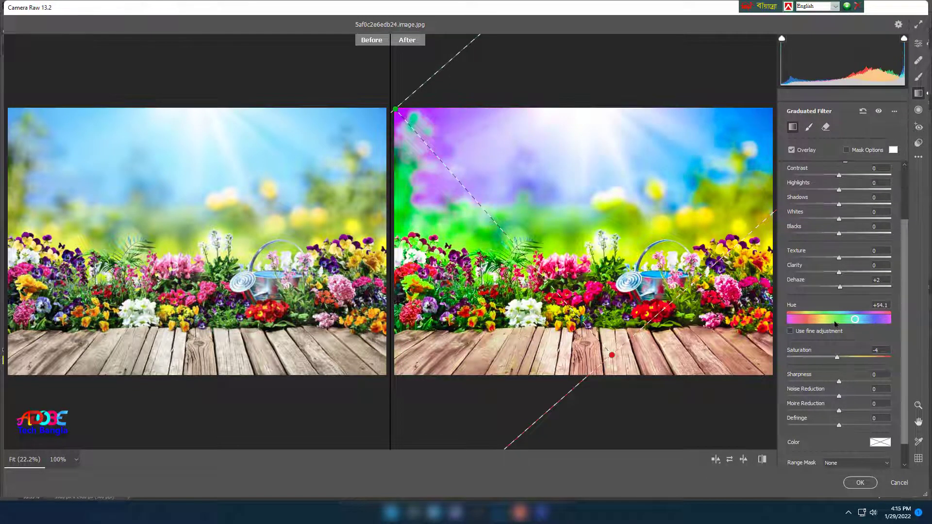
{"action": "left_click_drag", "start_coordinate": [830, 241], "coordinate": [830, 240]}
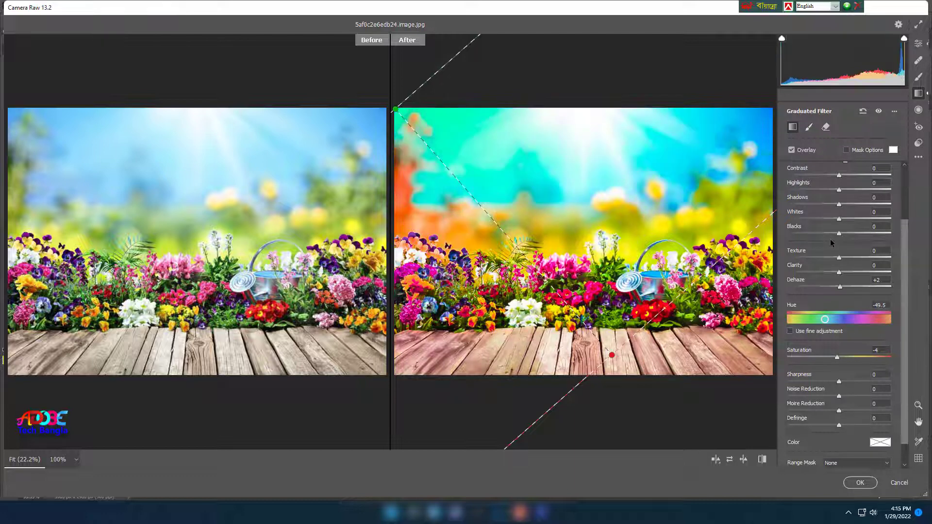
{"action": "left_click", "coordinate": [854, 319]}
{"action": "left_click_drag", "start_coordinate": [856, 327], "coordinate": [859, 327]}
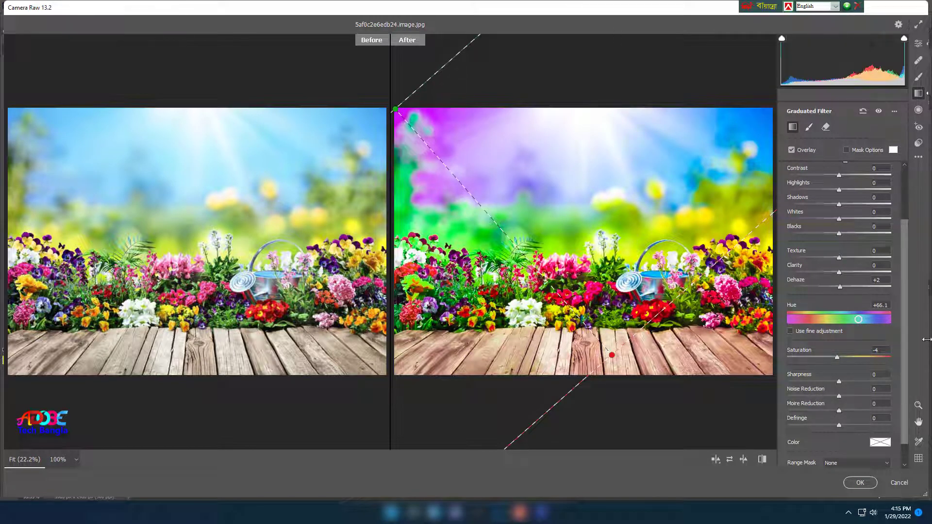
Step: Try a Radial Filter with a Hue of -101.7 at the photo's lower-left corner, and undo it
{"action": "left_click", "coordinate": [919, 116]}
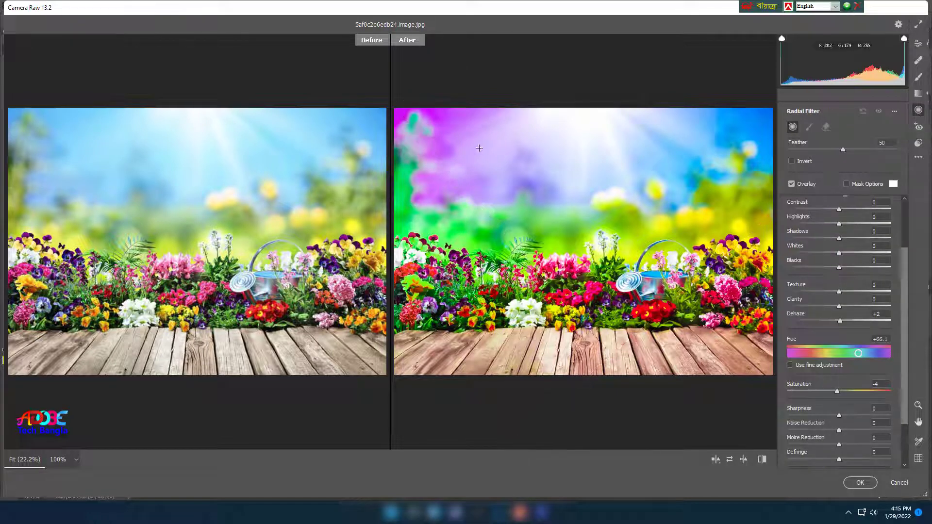
{"action": "left_click_drag", "start_coordinate": [399, 376], "coordinate": [451, 301]}
{"action": "left_click_drag", "start_coordinate": [859, 353], "coordinate": [799, 355]}
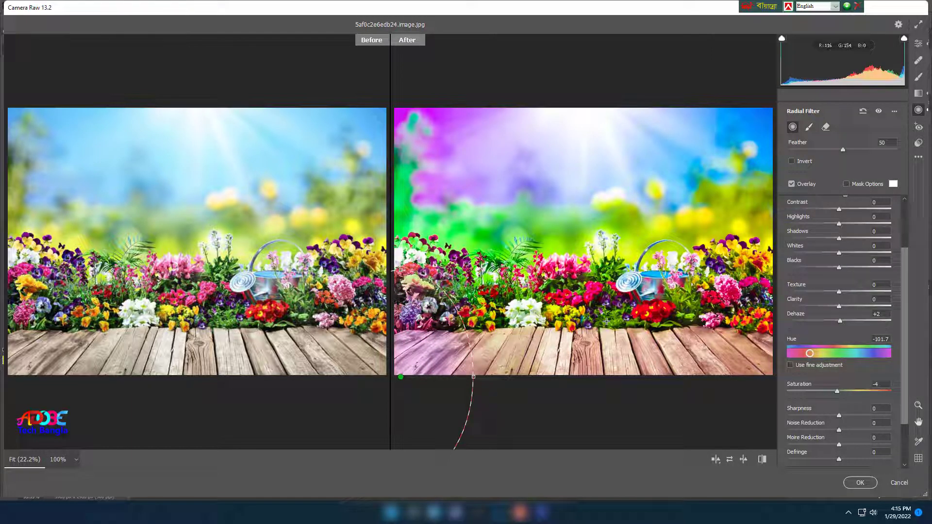
{"action": "key", "text": "z"}
{"action": "key", "text": "ctrl+z"}
{"action": "key", "text": "ctrl+z"}
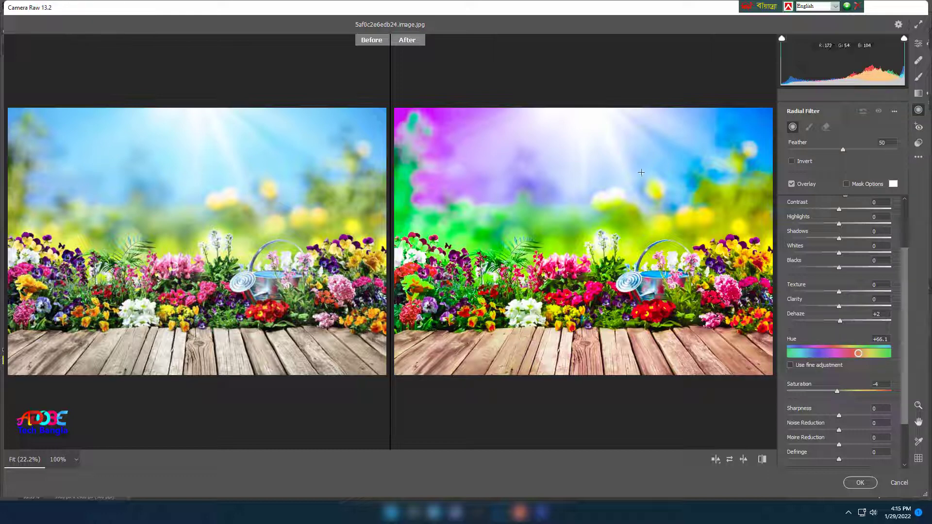
Step: Set the Red Eye Darken value to 52 and apply all Camera Raw adjustments to the photo
{"action": "left_click", "coordinate": [921, 130]}
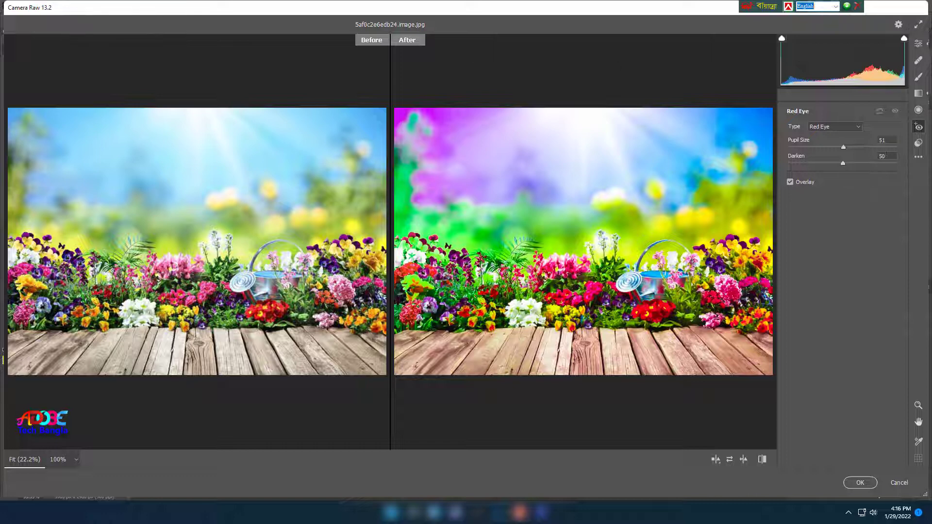
{"action": "key", "text": "Down"}
{"action": "key", "text": "Down"}
{"action": "key", "text": "Down"}
{"action": "key", "text": "Down"}
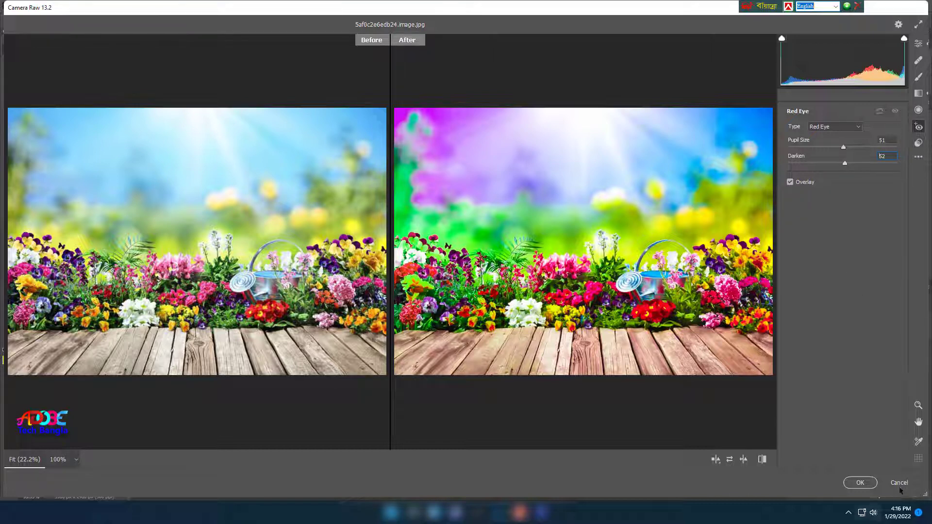
{"action": "left_click", "coordinate": [862, 483]}
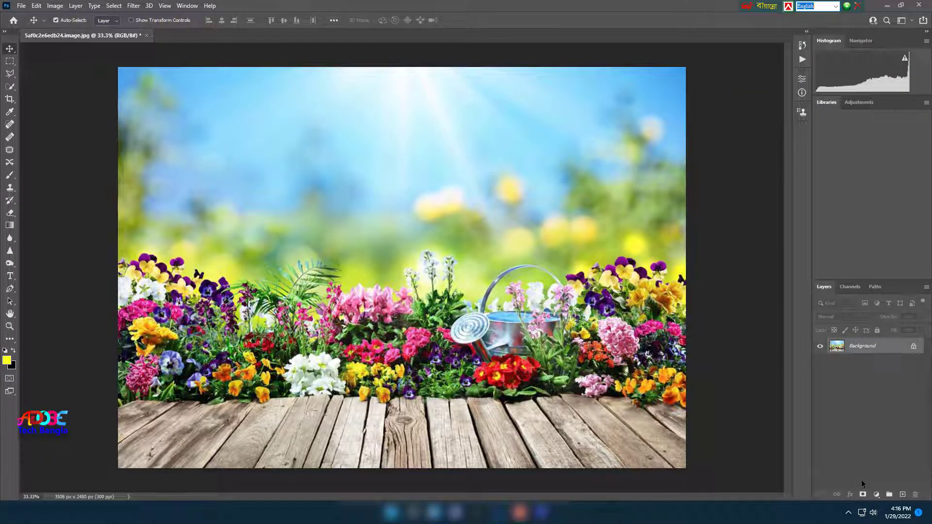